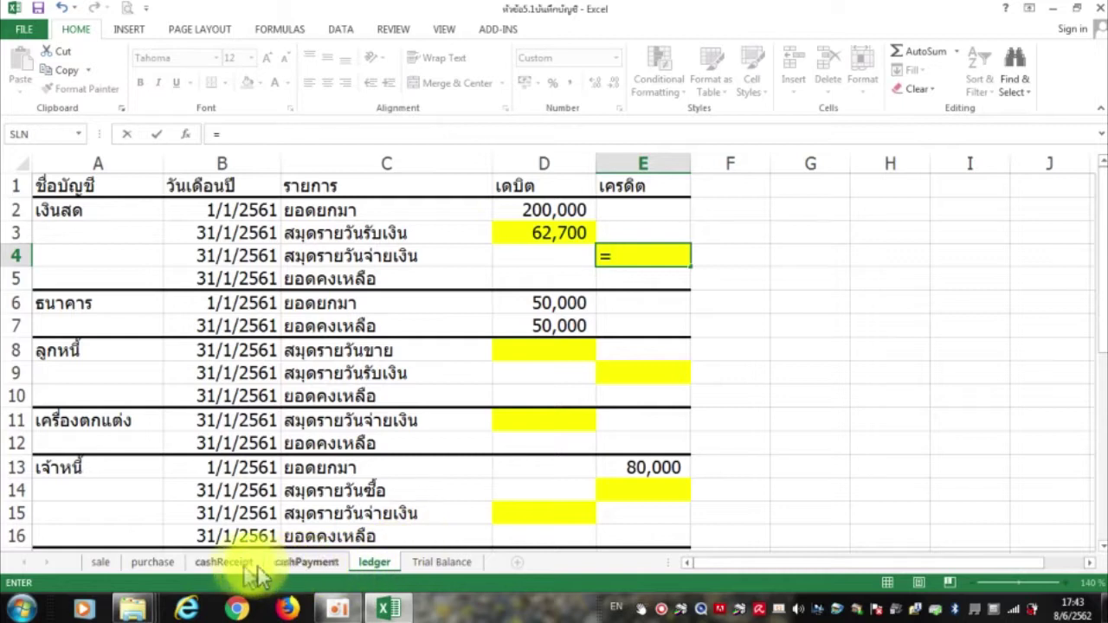
Link the cash account's credit in ledger cell E4 to the cash total in cashPayment cell C9
click(306, 562)
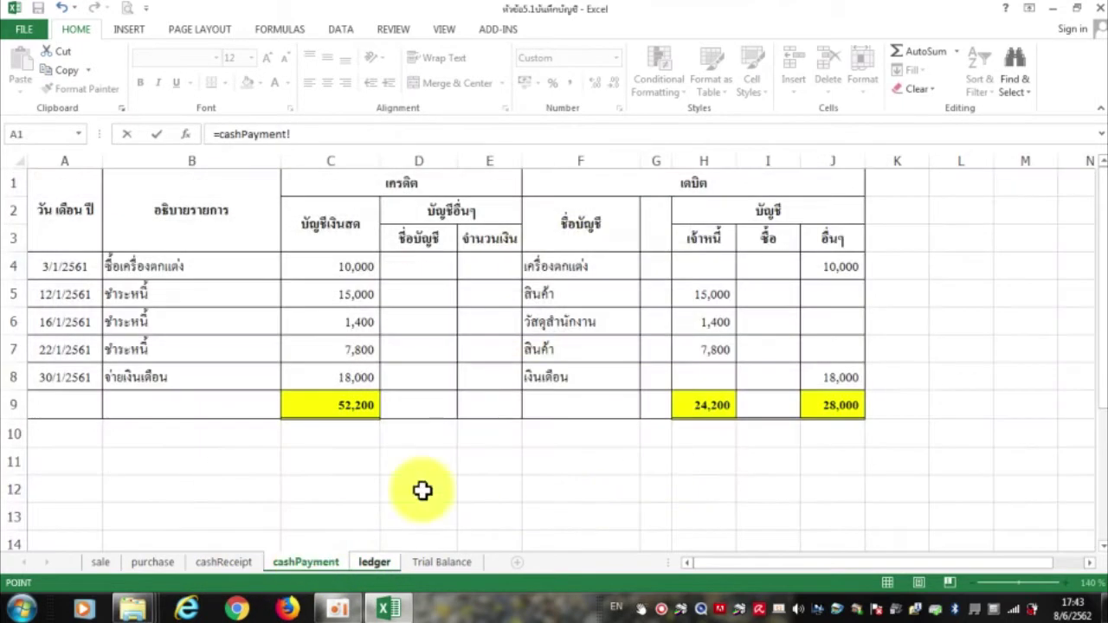
click(339, 405)
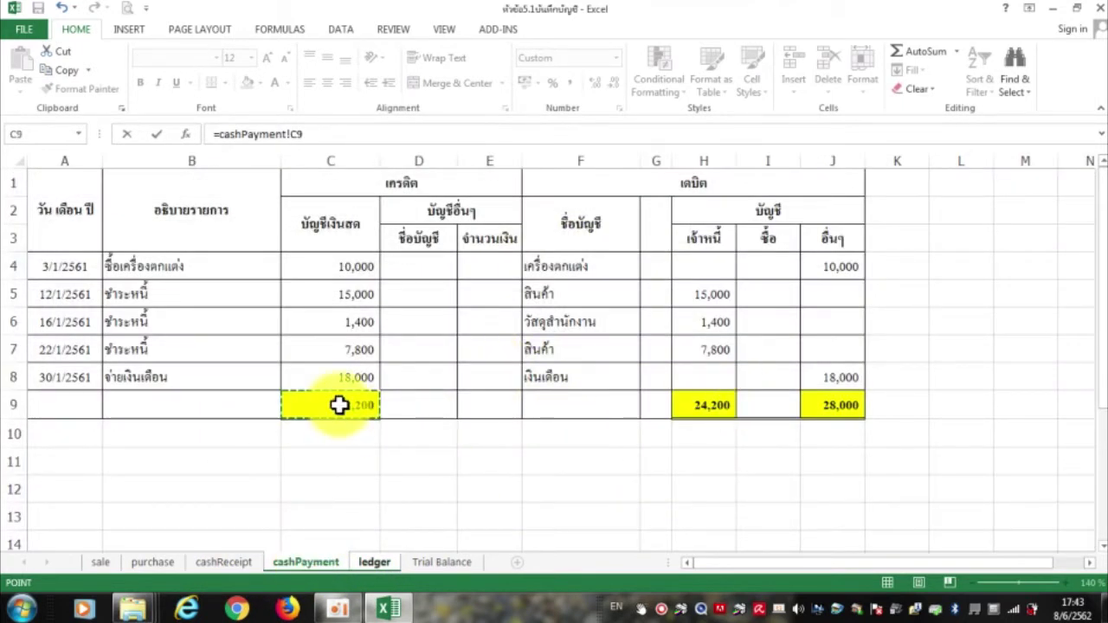
key(Return)
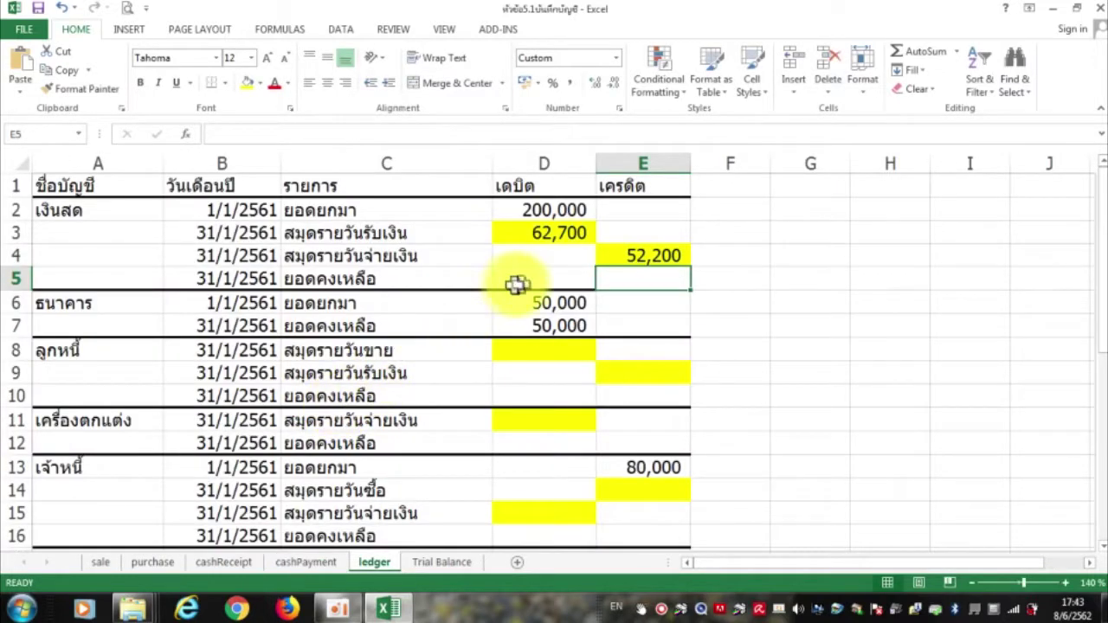
Calculate the cash account's remaining balance in ledger cell D5 with the formula =D2+D3-E4
click(564, 279)
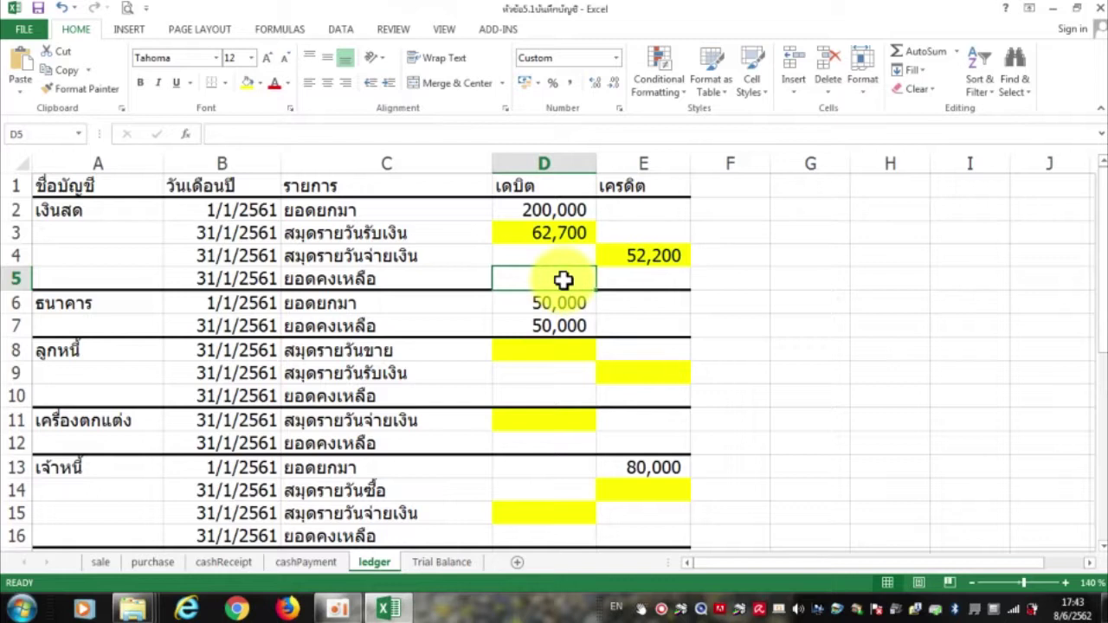
text(=)
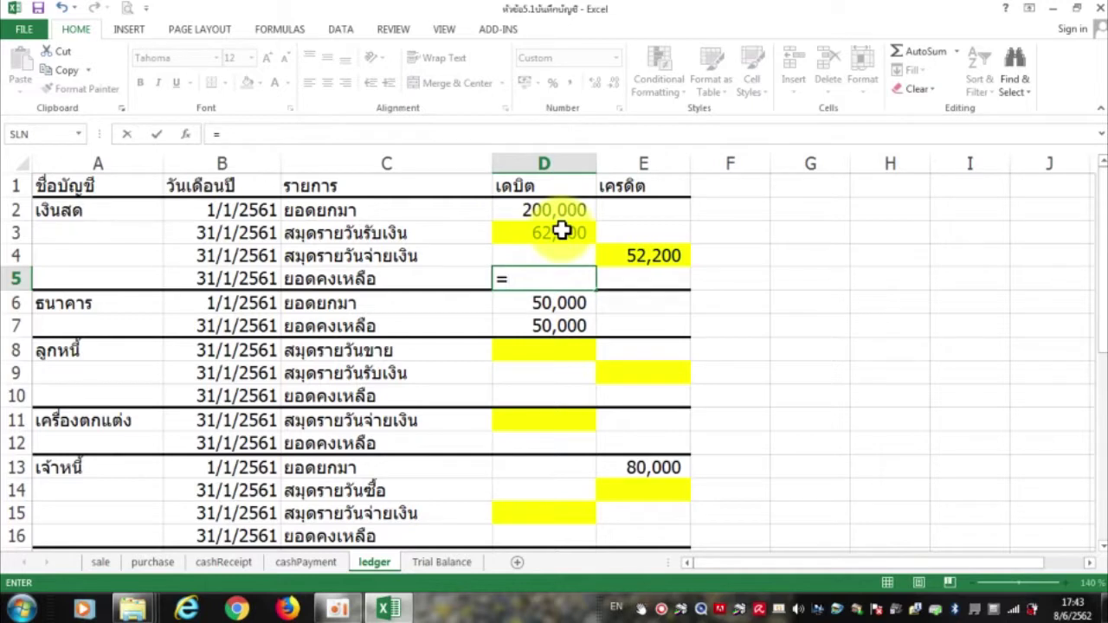
click(562, 210)
text(+)
click(563, 234)
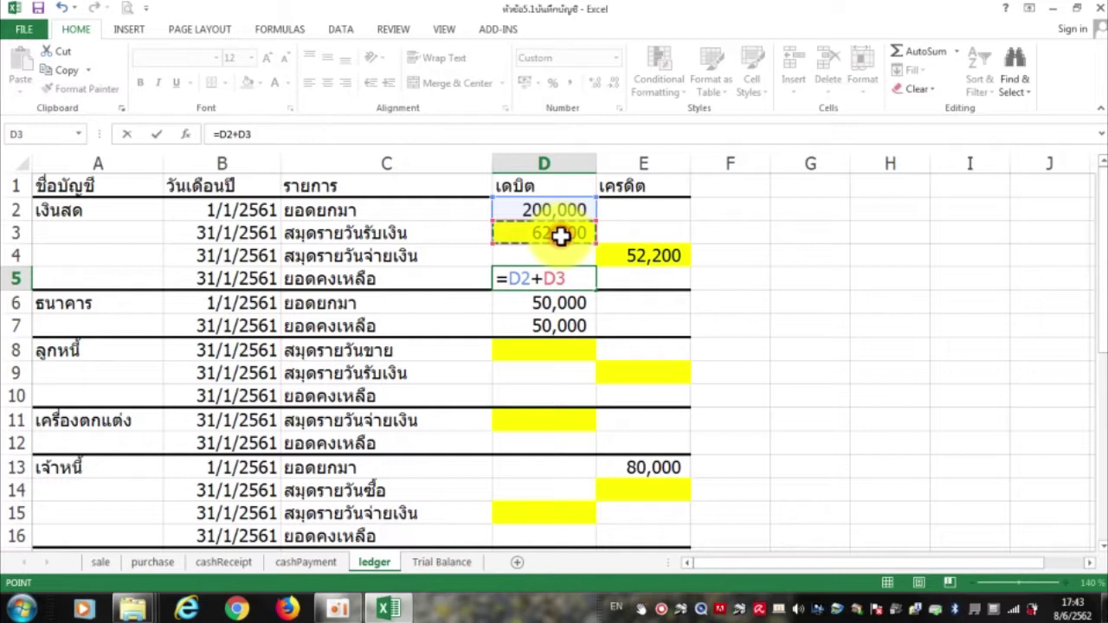
text(-)
click(623, 258)
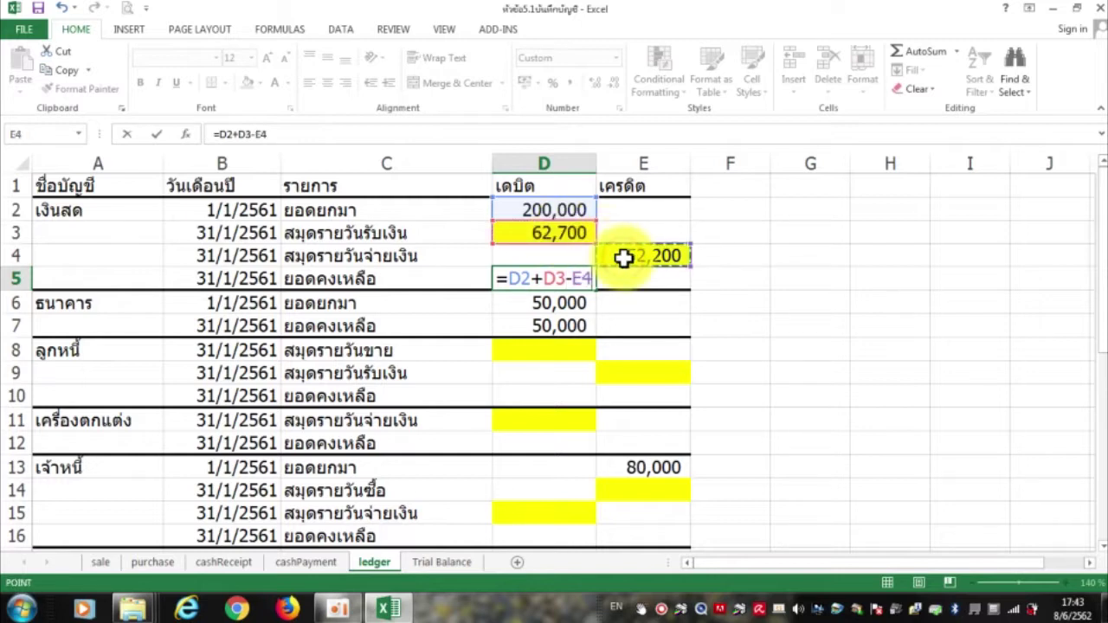
key(Return)
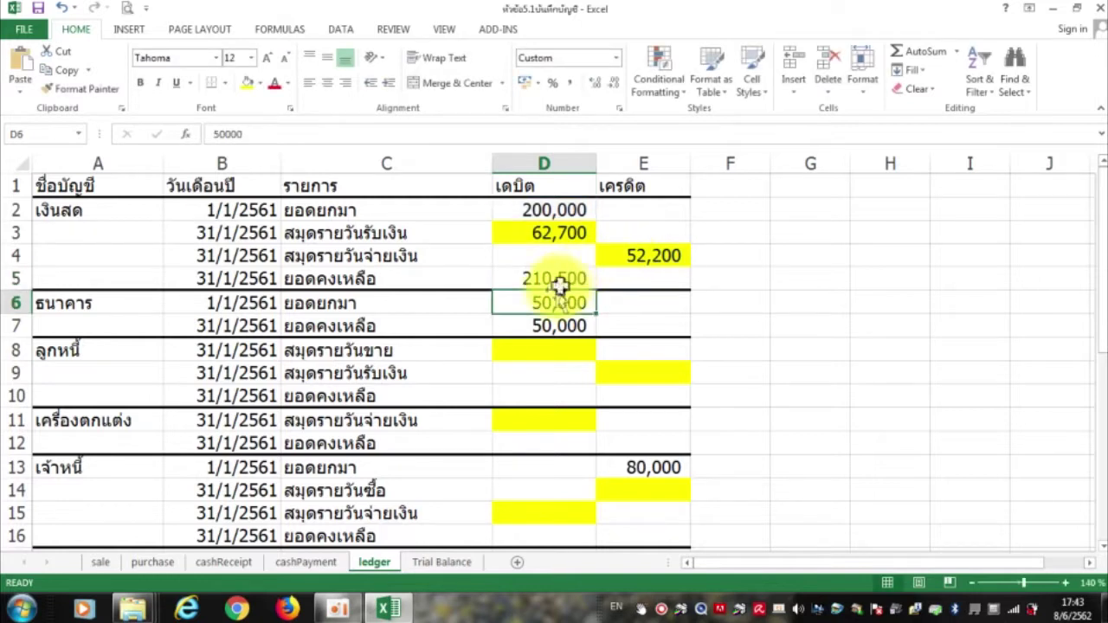
Link the receivables (ลูกหนี้) debit in ledger cell D8 to the sales total in cell G3 of the sale sheet
click(542, 350)
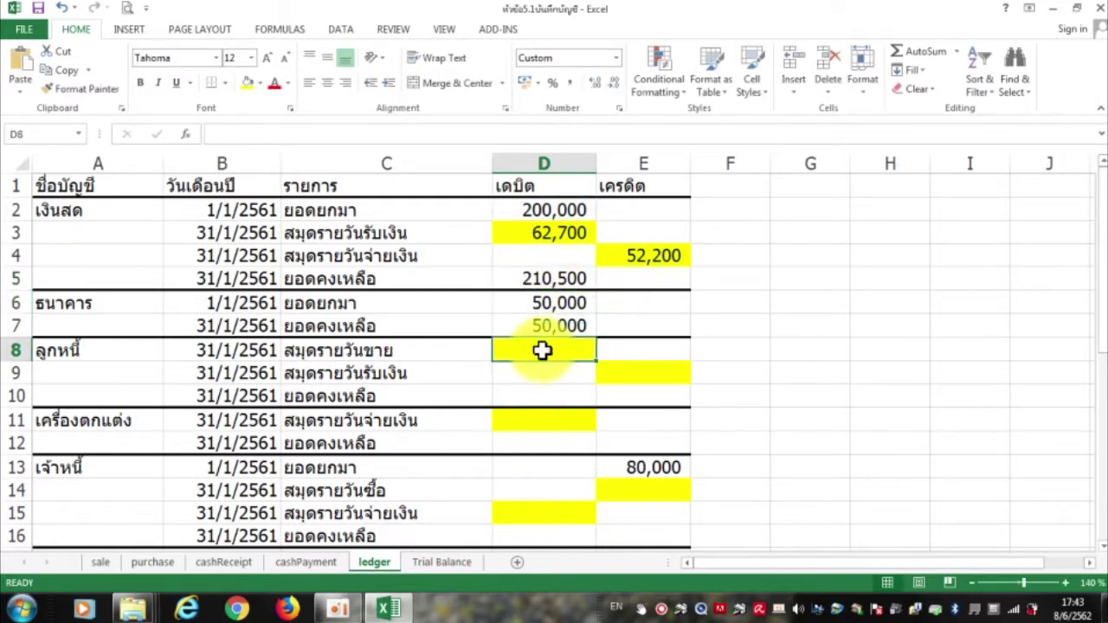
scroll(541, 350, down, 1)
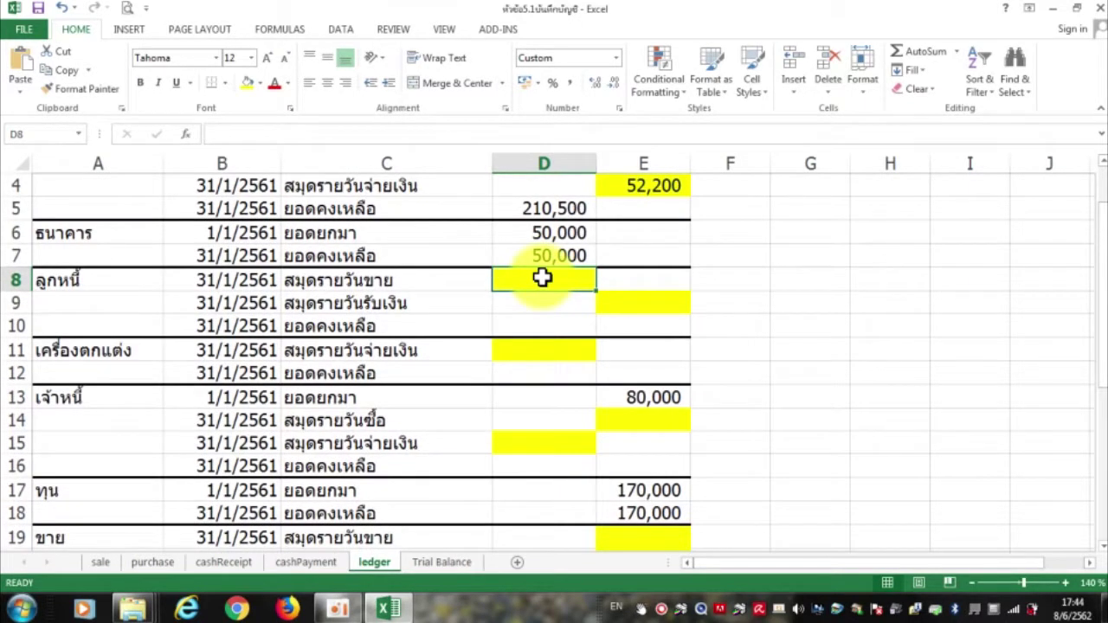
text(=)
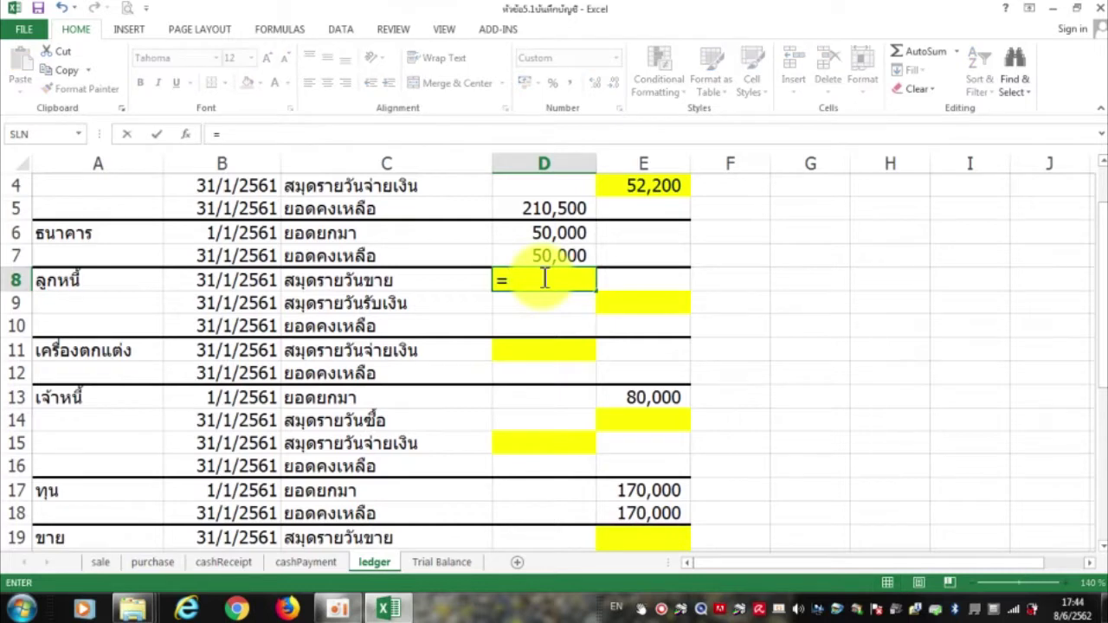
click(109, 562)
click(905, 299)
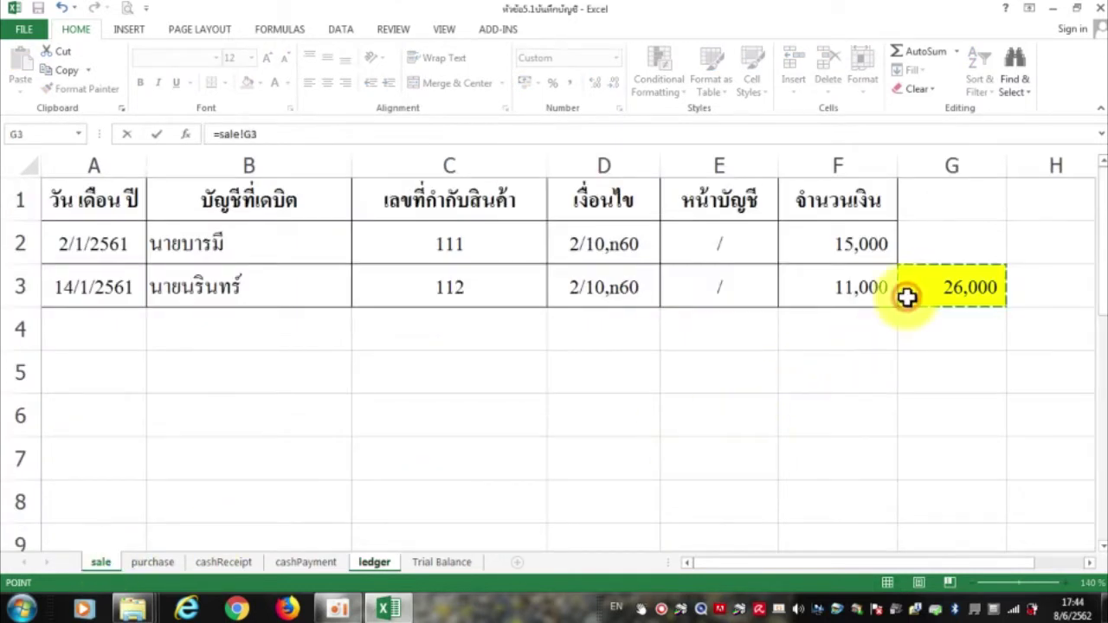
key(Return)
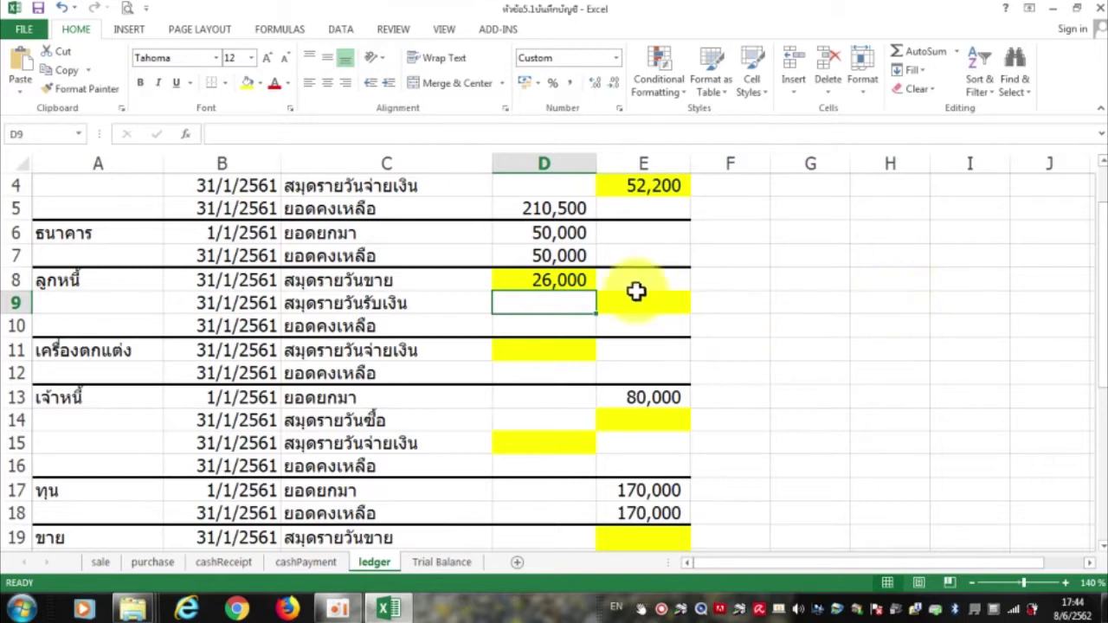
Link the receivables (ลูกหนี้) credit in ledger cell E9 to the receivables total in cashReceipt cell G7
click(642, 305)
text(=)
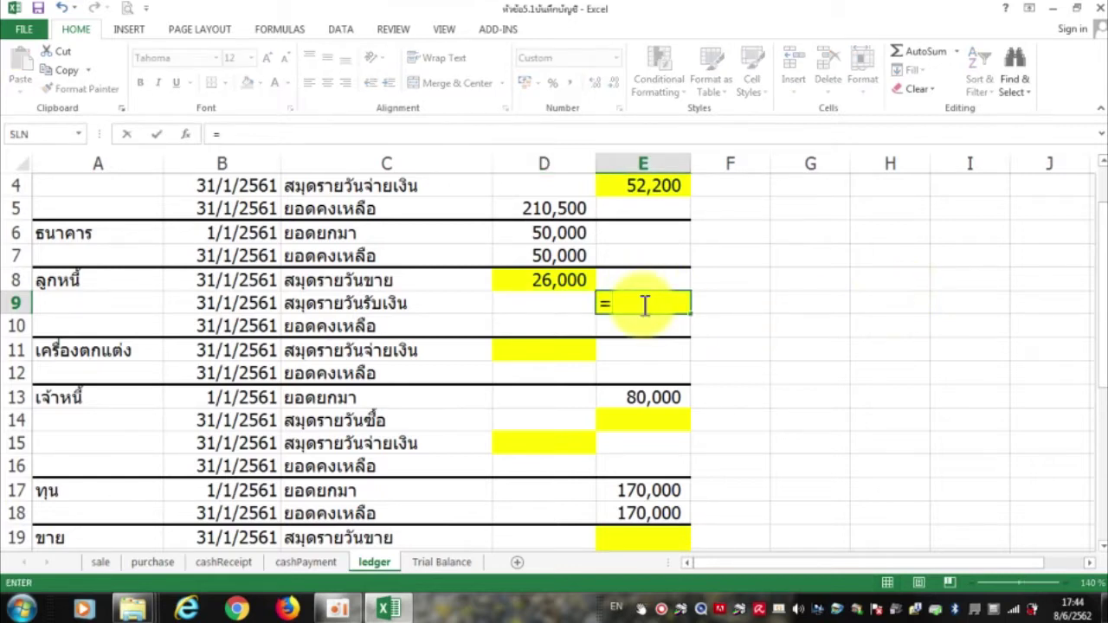
click(234, 561)
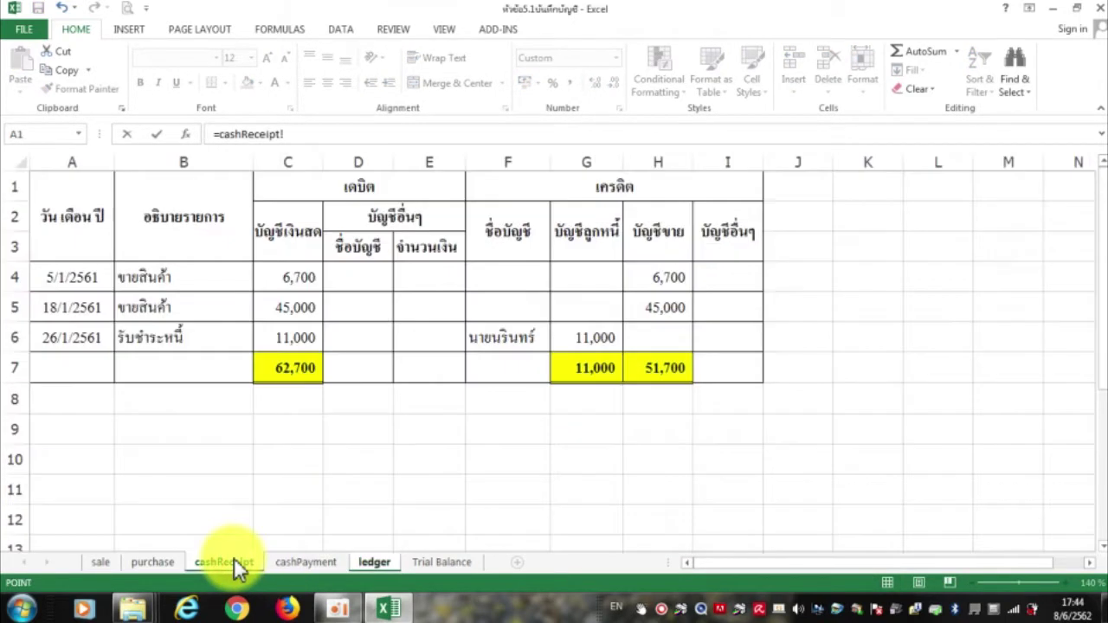
click(587, 364)
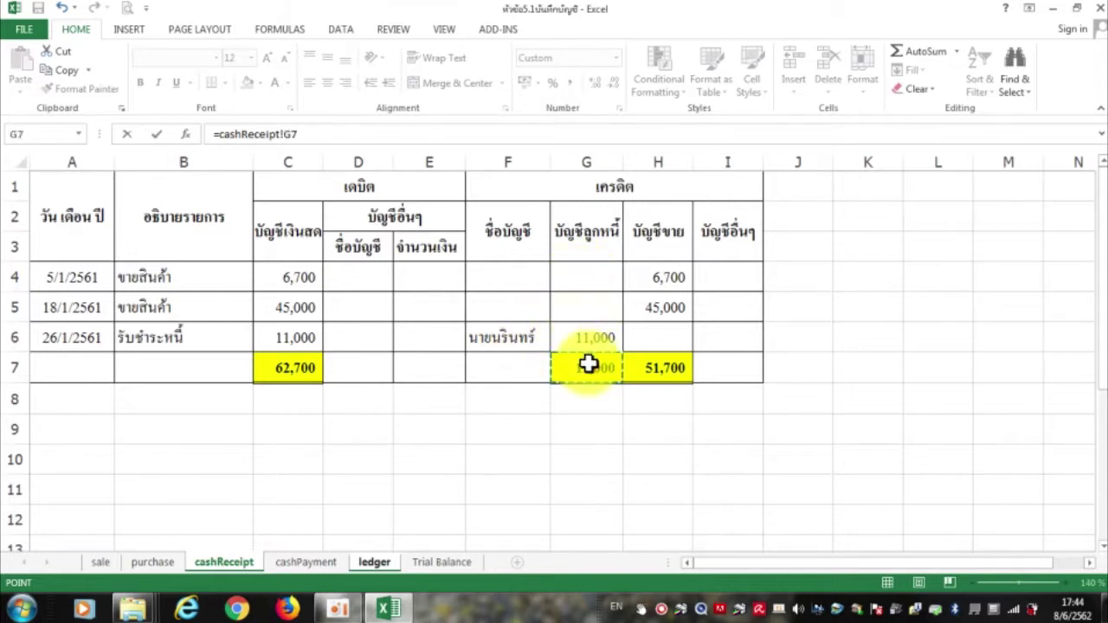
key(Return)
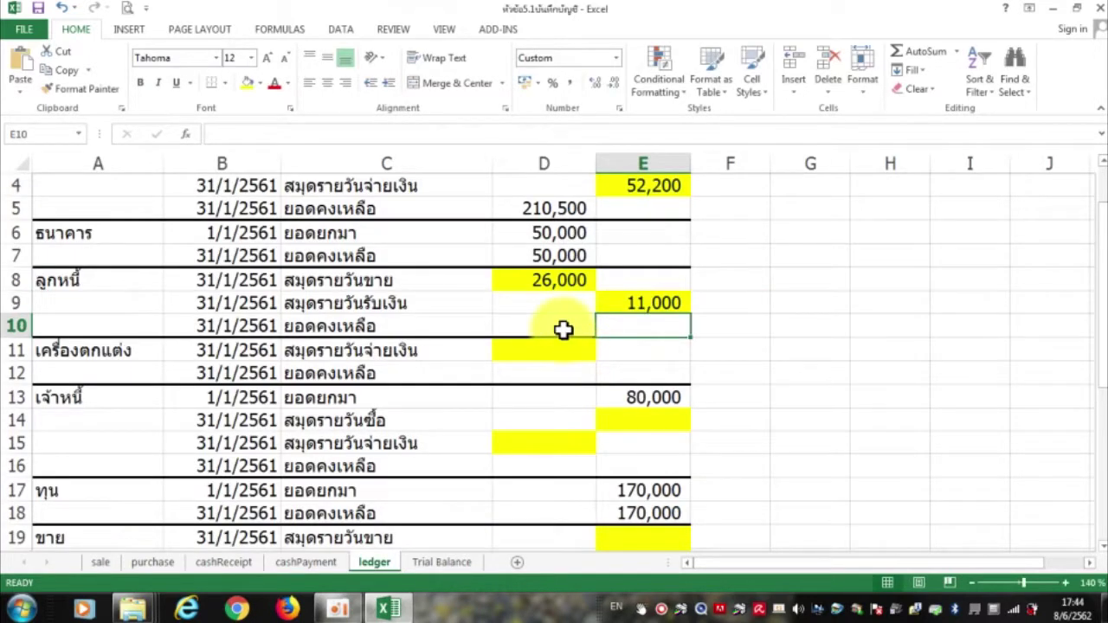
Calculate the receivables account's remaining balance in ledger cell D10 with the formula =D8-E9
click(564, 330)
text(=)
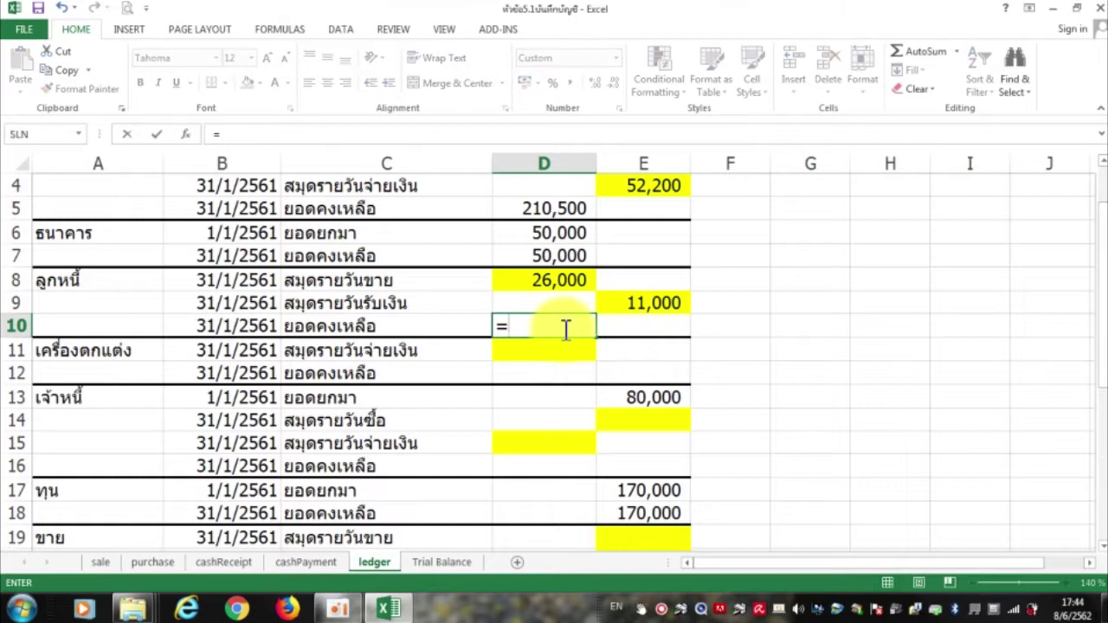
click(560, 286)
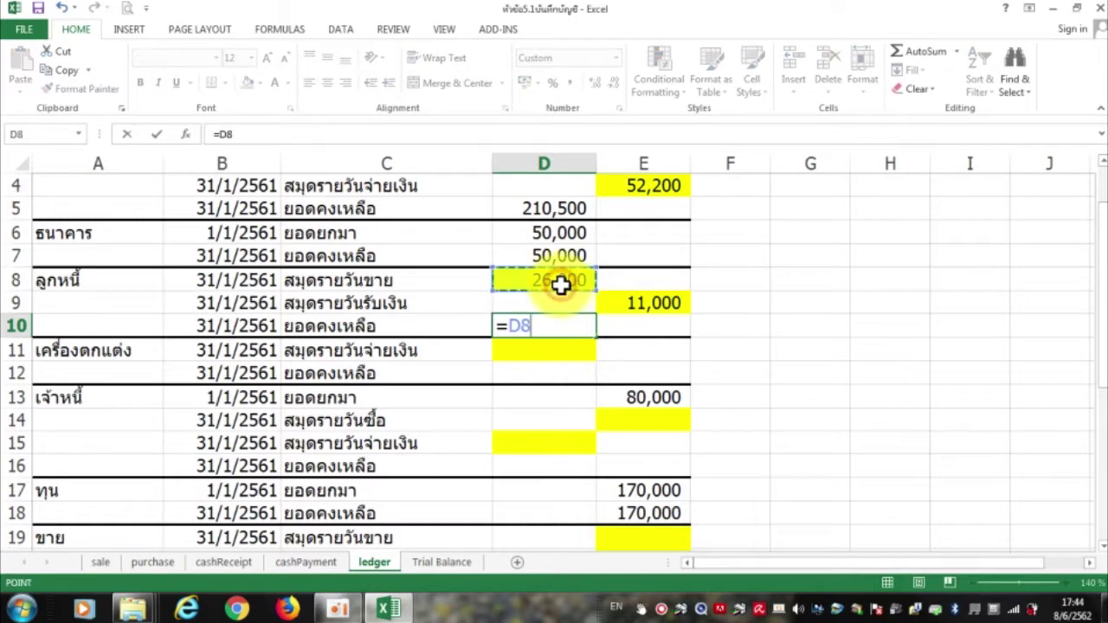
text(-)
click(636, 301)
key(Return)
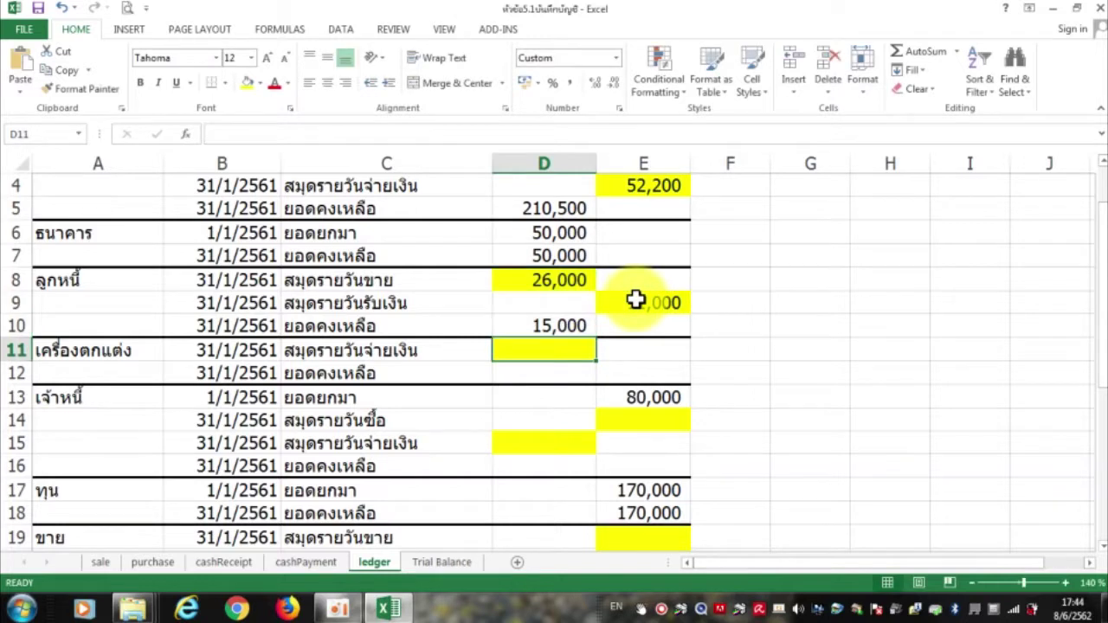
click(519, 327)
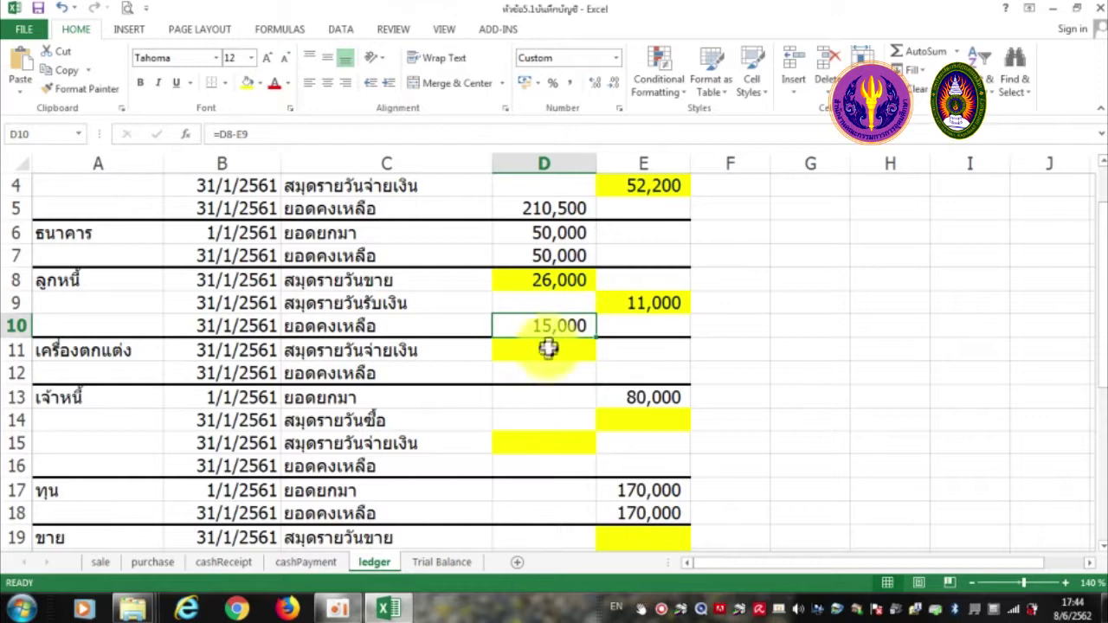
Link the furnishings (เครื่องตกแต่ง) debit in ledger cell D11 to the furnishings payment in cashPayment cell J4
click(539, 352)
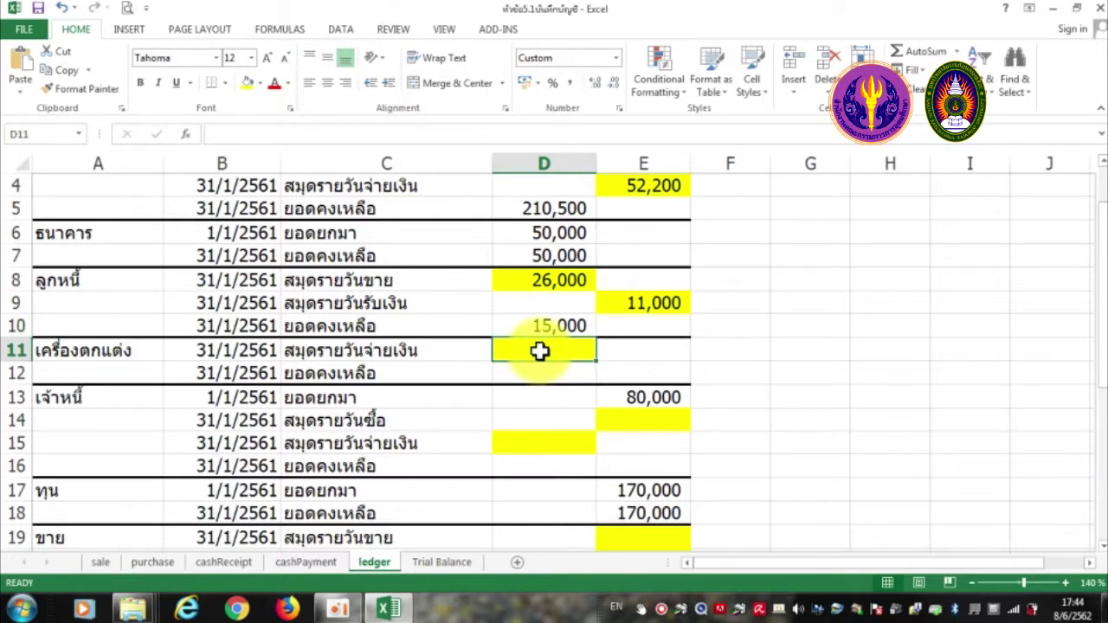
text(=)
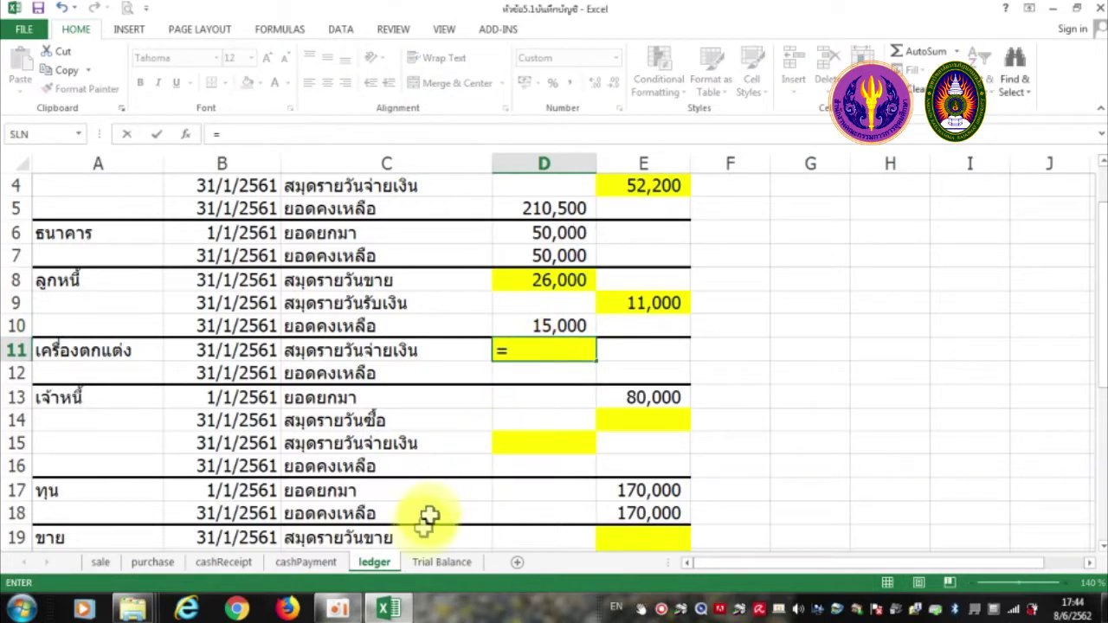
click(303, 565)
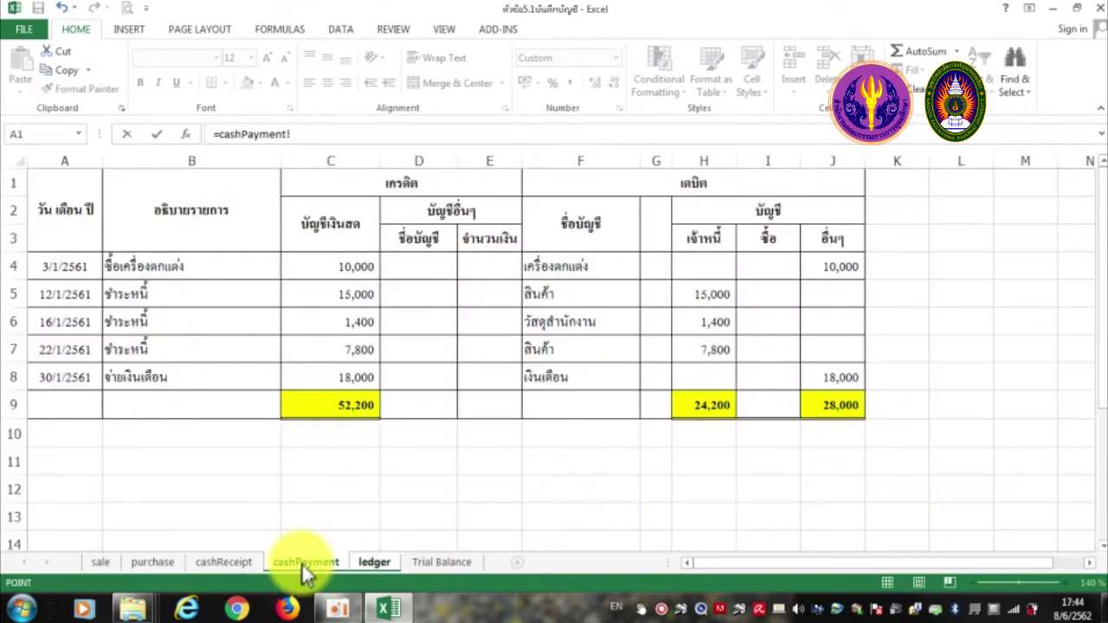
click(827, 269)
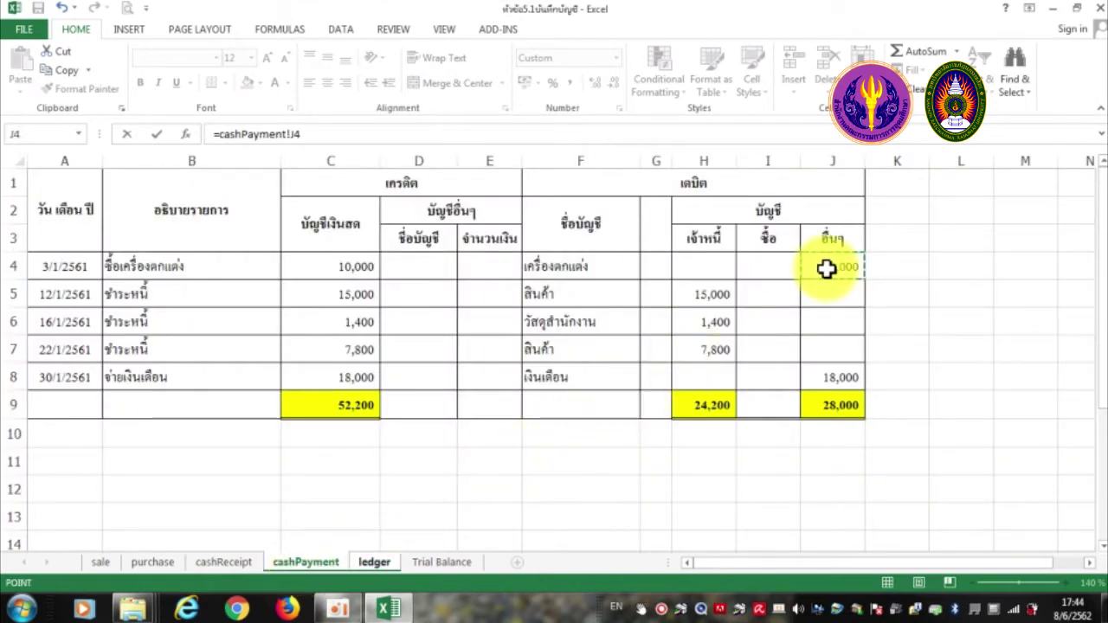
key(Return)
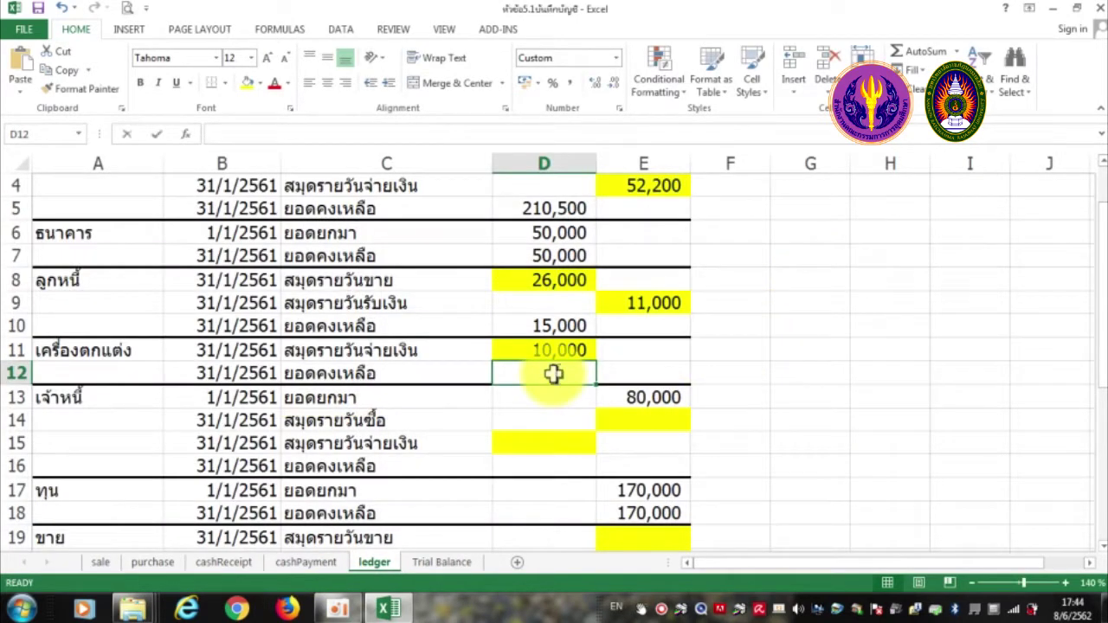
Set the furnishings account's remaining balance in ledger cell D12 with the formula =D11
text(=)
click(552, 348)
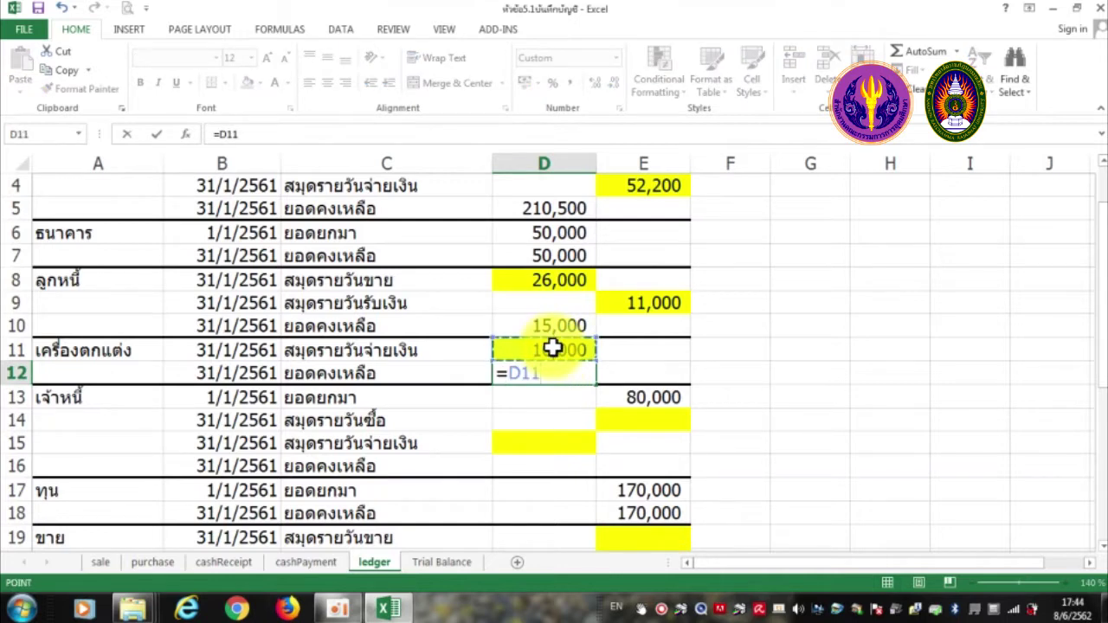
key(Return)
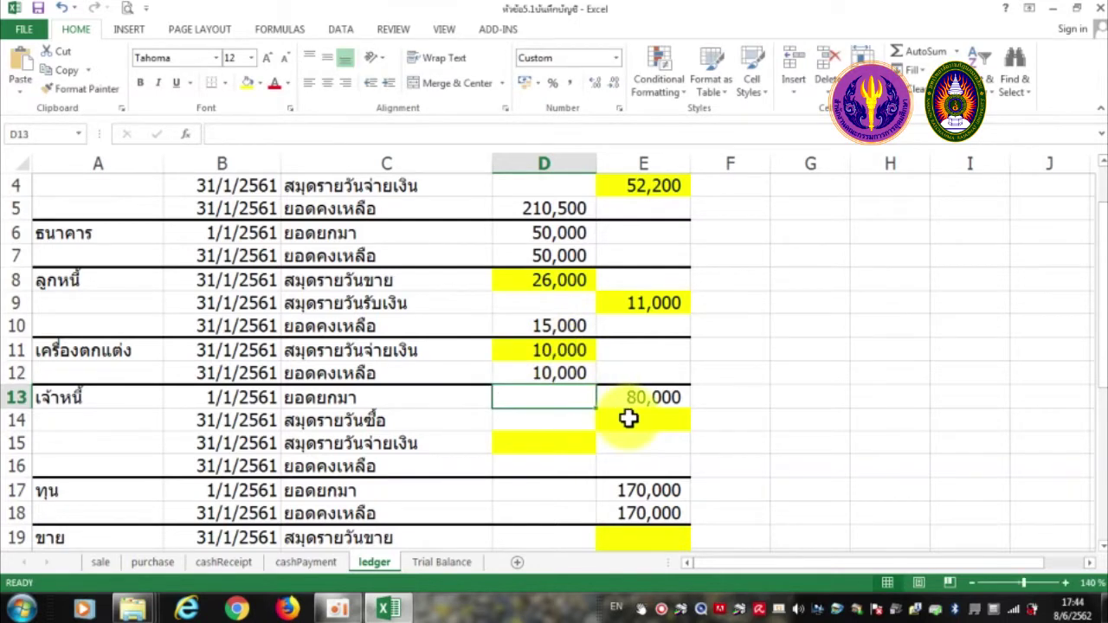
Link the payables (เจ้าหนี้) credit in ledger cell E14 to the purchases total in cell G4 of the purchase sheet
scroll(630, 417, down, 2)
click(640, 284)
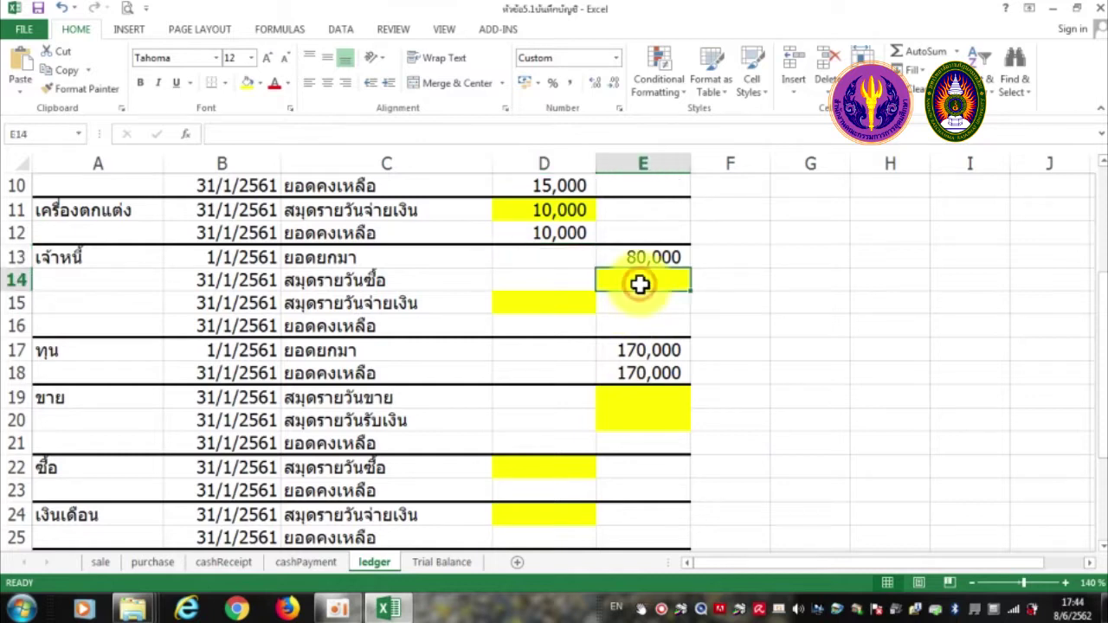
text(=)
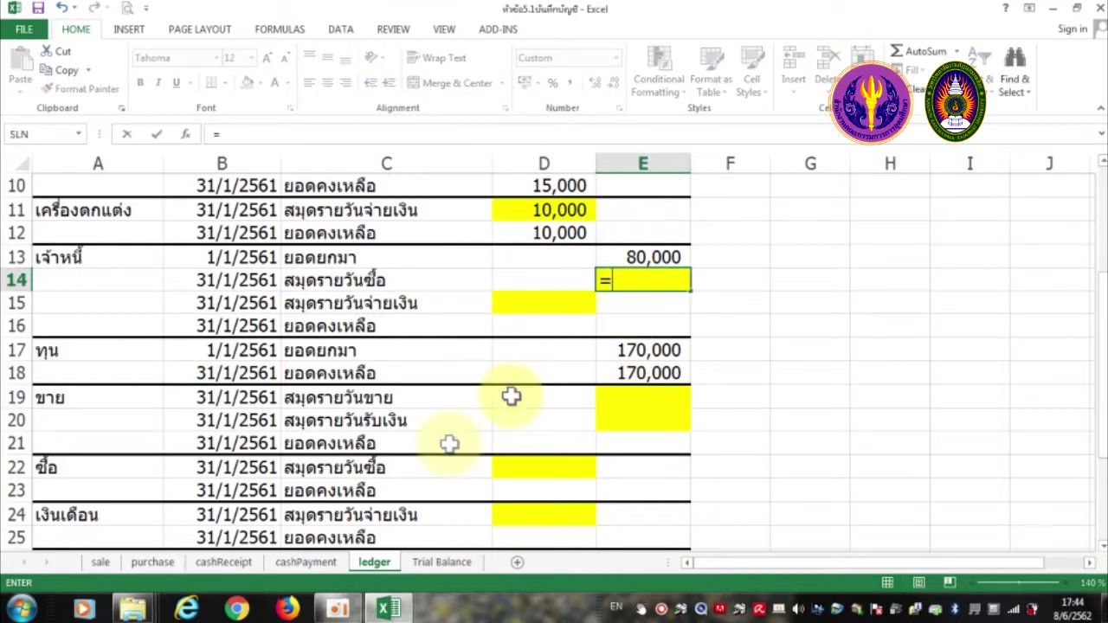
click(148, 562)
click(956, 328)
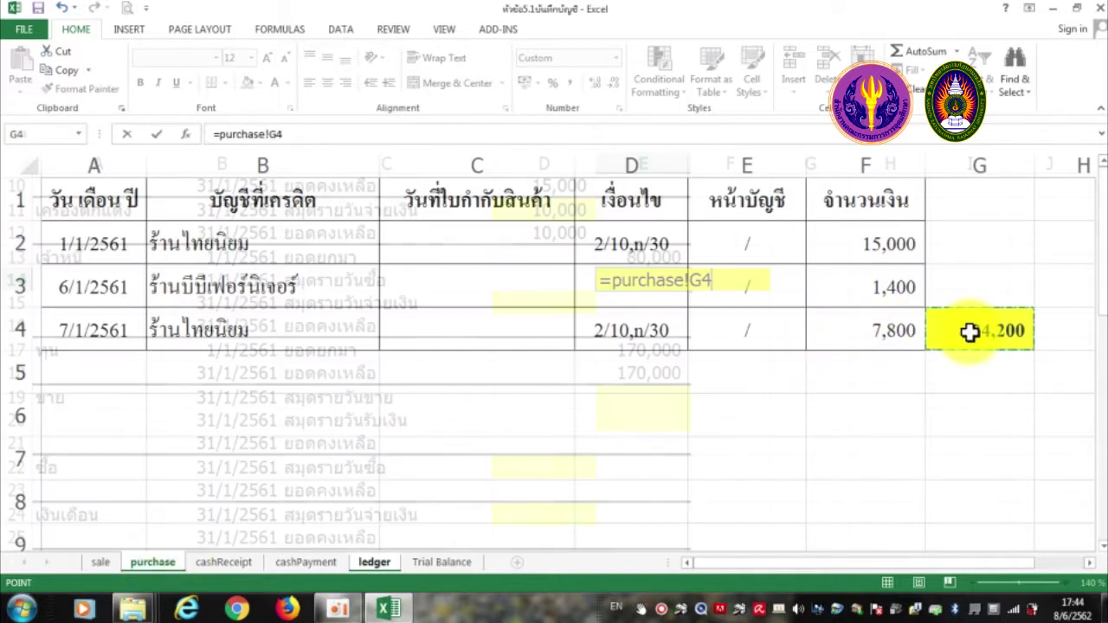
key(Return)
Link the payables (เจ้าหนี้) debit in ledger cell D15 to the payables total in cell H9 of the cashPayment sheet
click(546, 304)
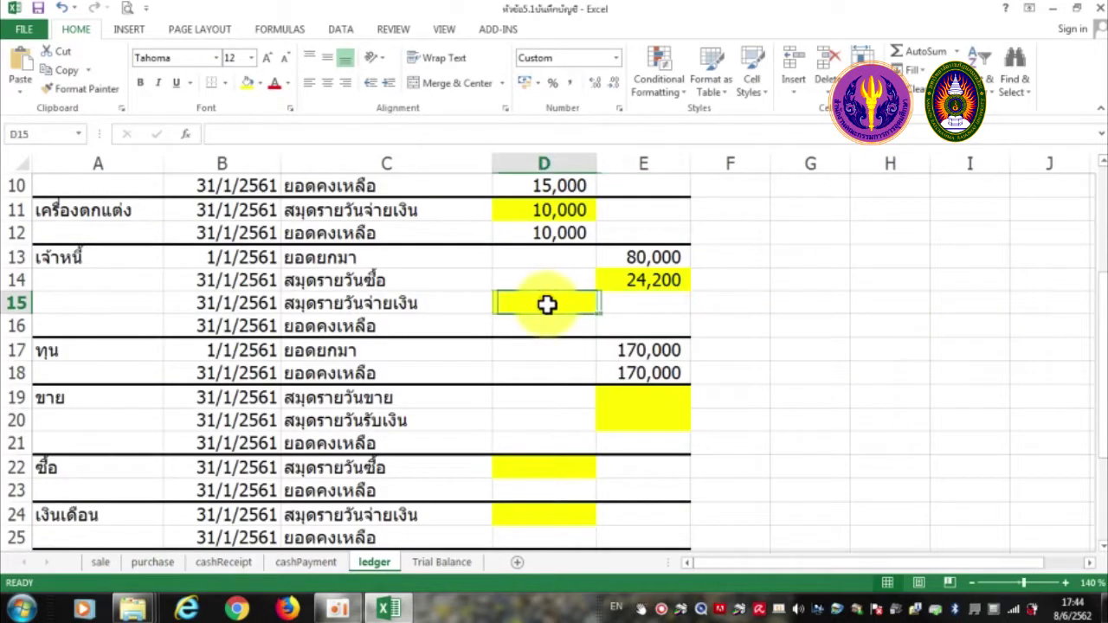
text(=)
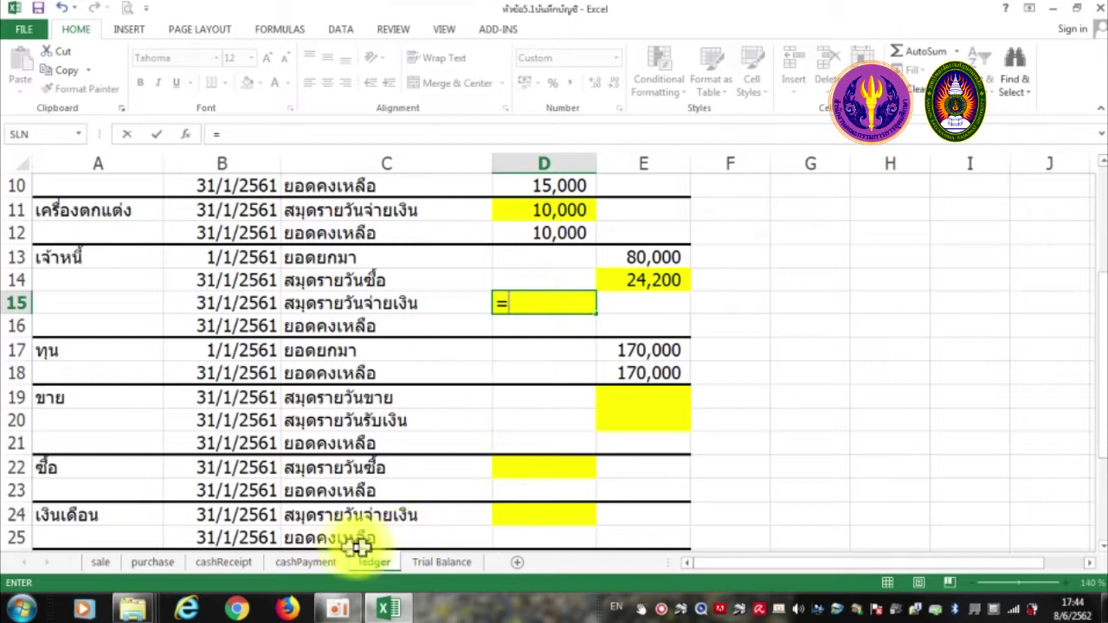
click(301, 562)
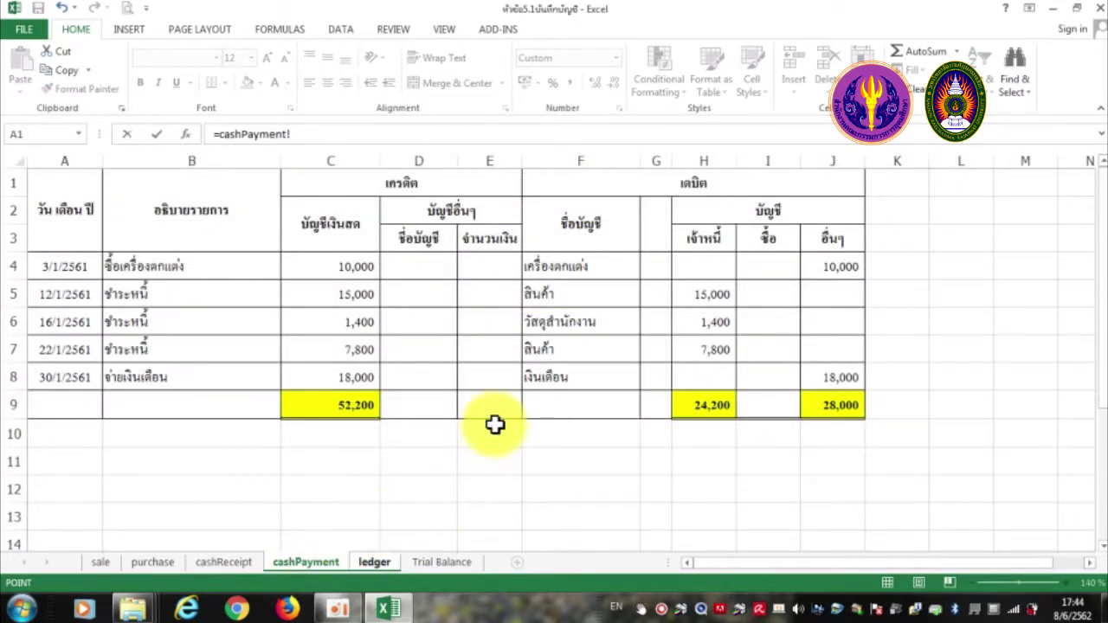
click(710, 406)
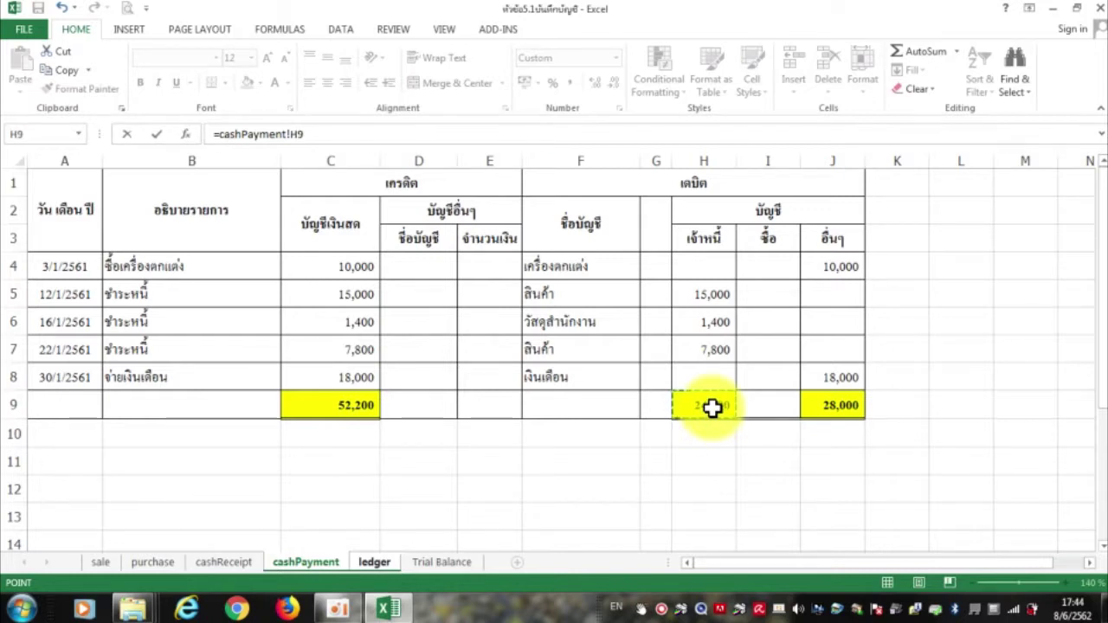
key(Return)
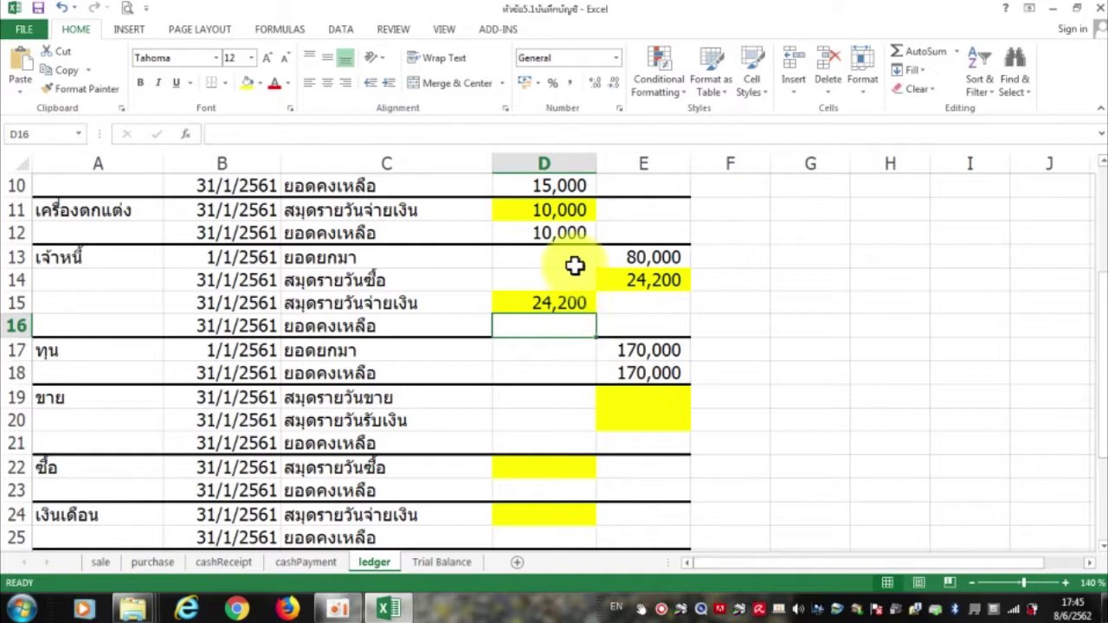
Calculate the payables account's remaining balance in ledger cell E16 with the formula =E13+E14-D15
click(638, 326)
text(=)
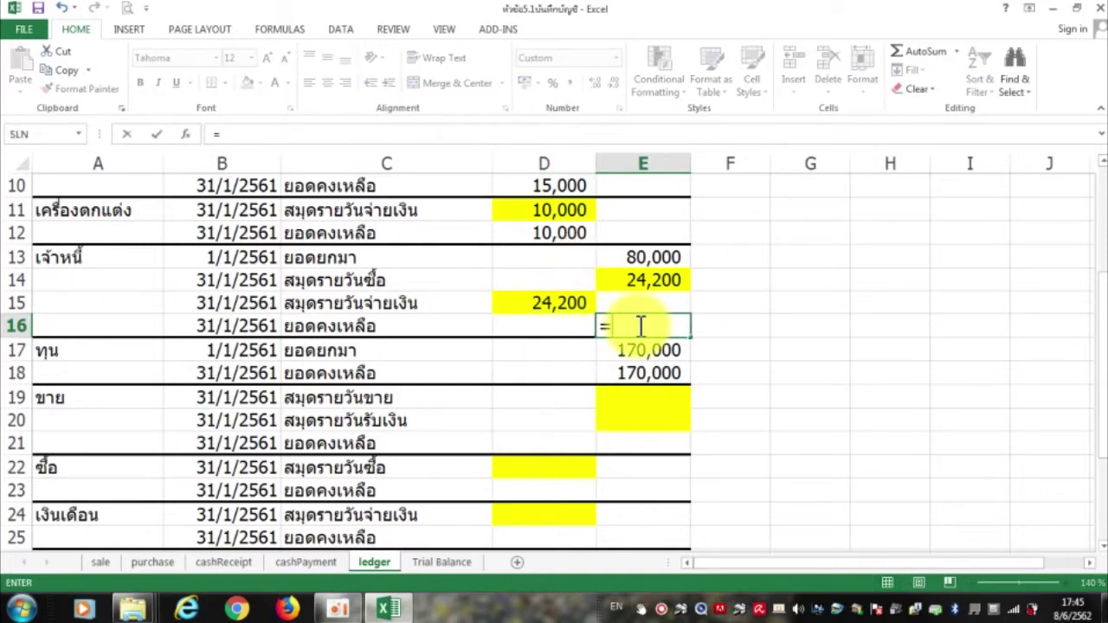
click(654, 256)
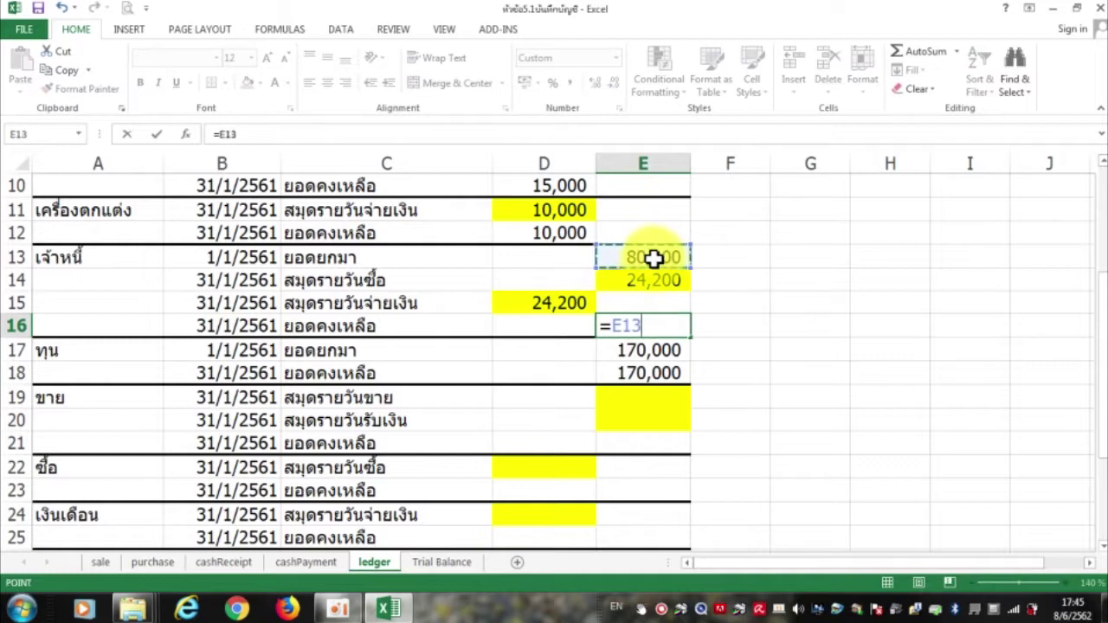
text(+)
click(652, 282)
text(-)
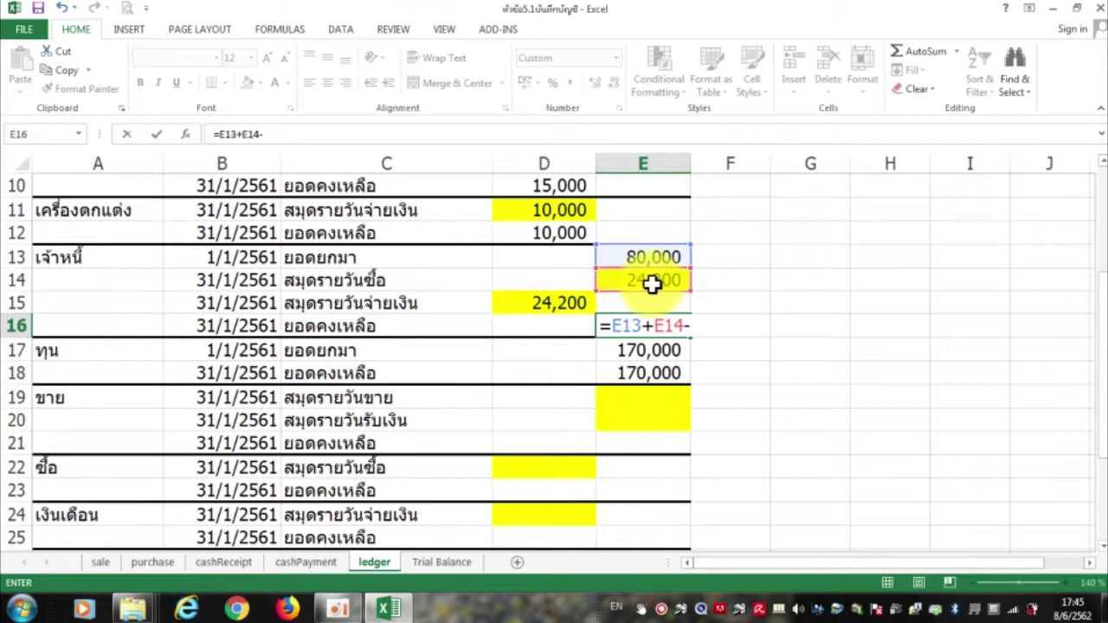
click(576, 299)
key(Return)
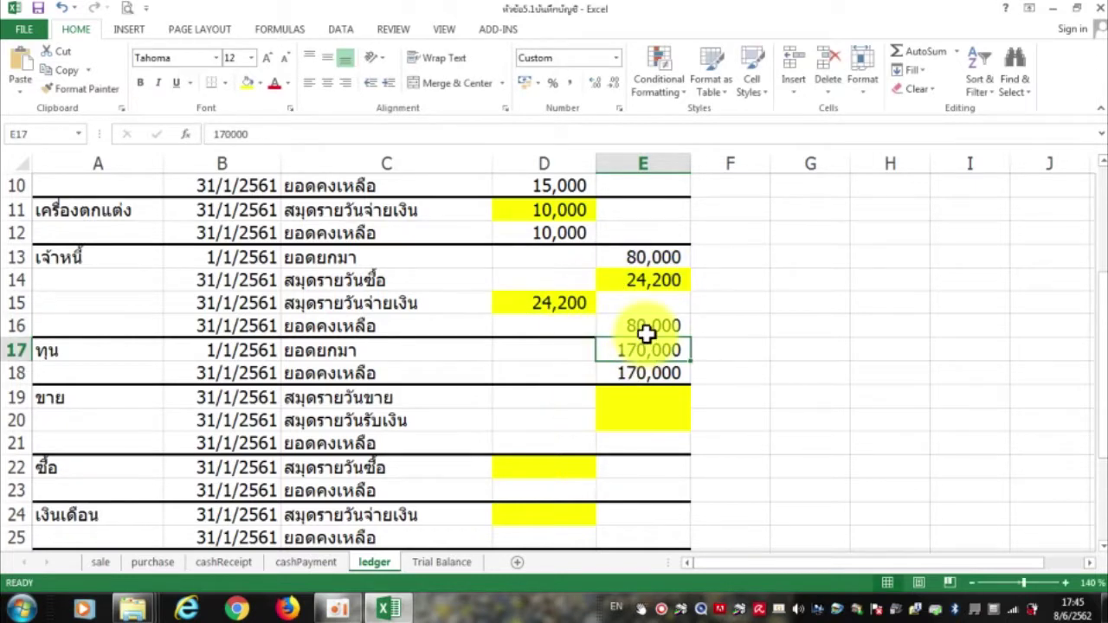
click(646, 326)
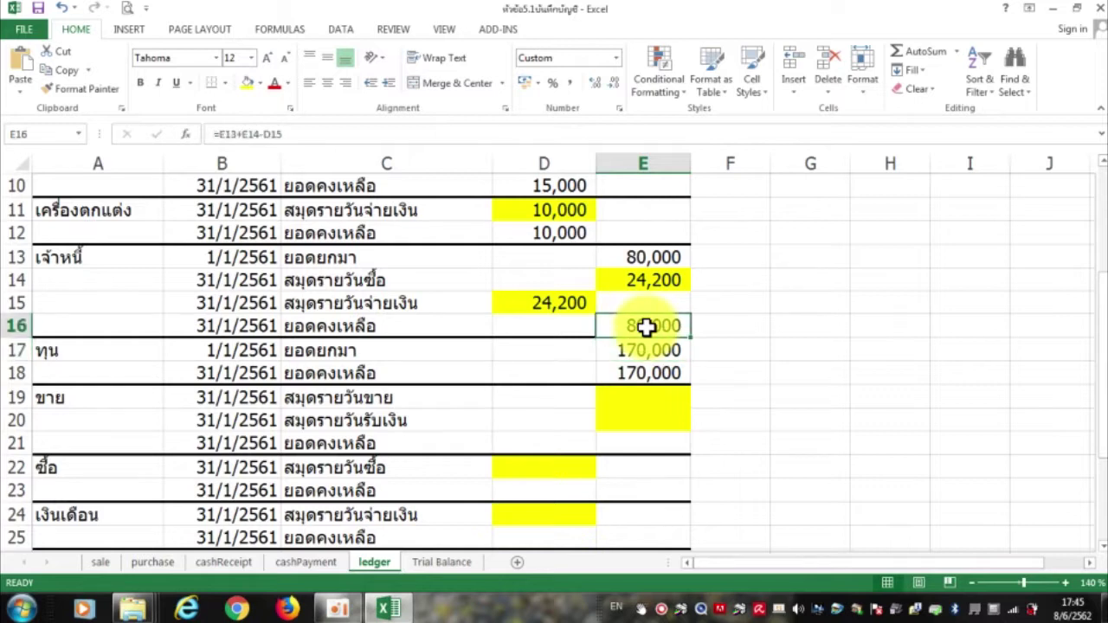
Link the sales (ขาย) credit in ledger cell E19 to the sales total in cell G3 of the sale sheet
click(622, 399)
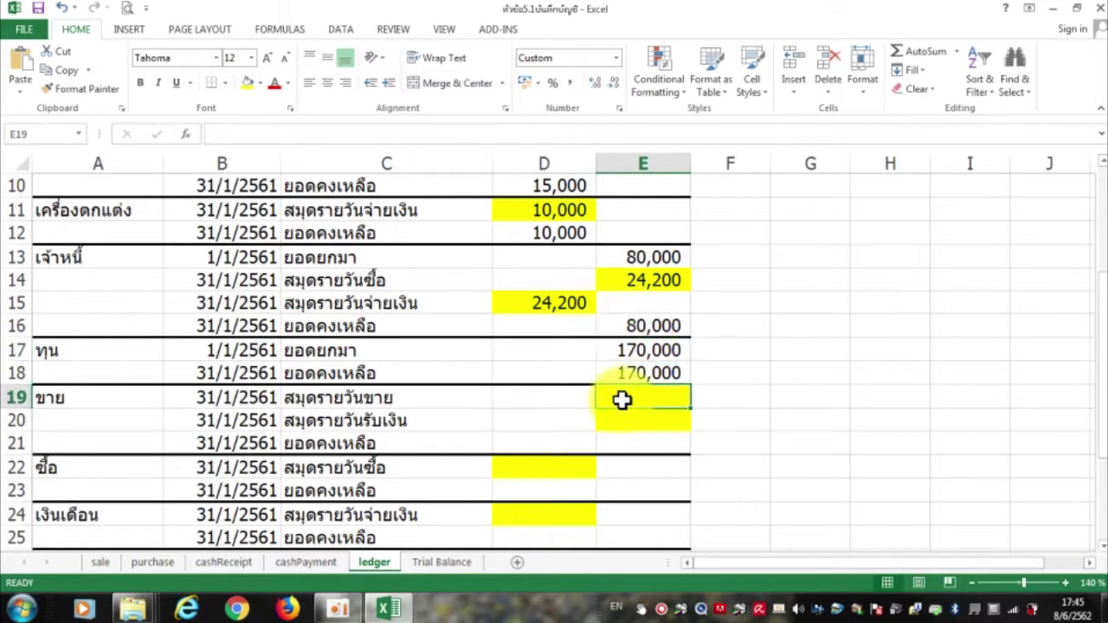
text(=)
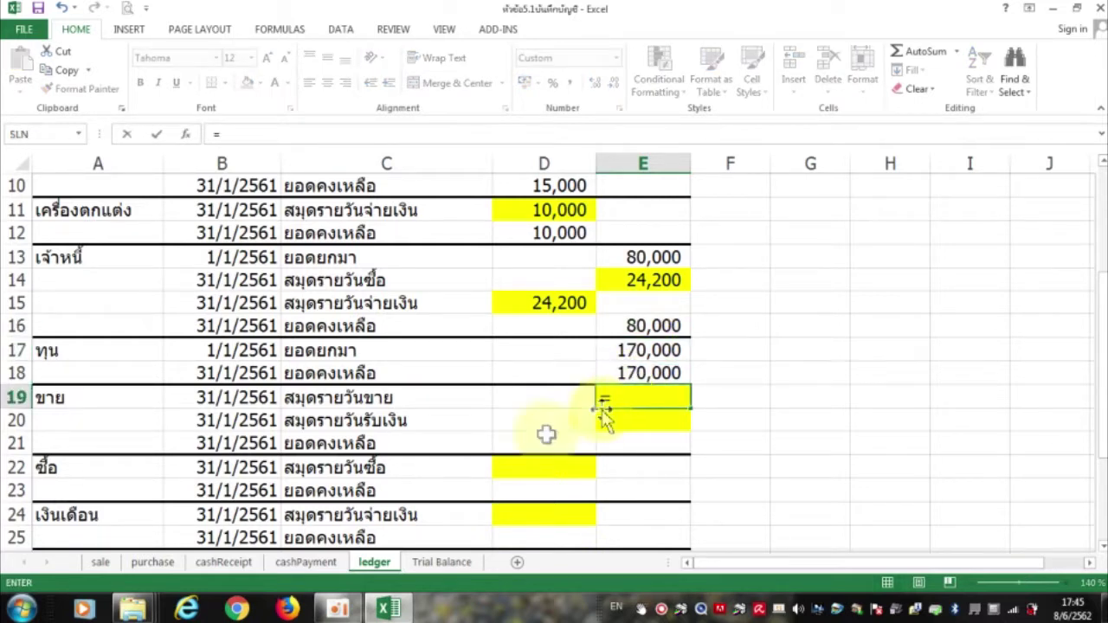
click(105, 563)
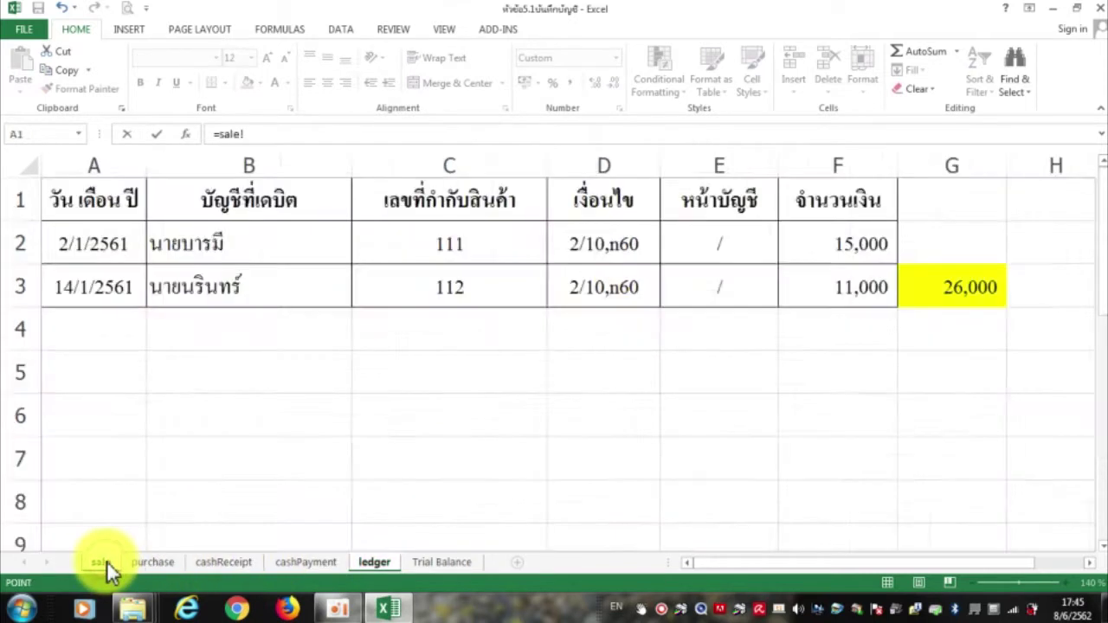
click(971, 281)
key(Return)
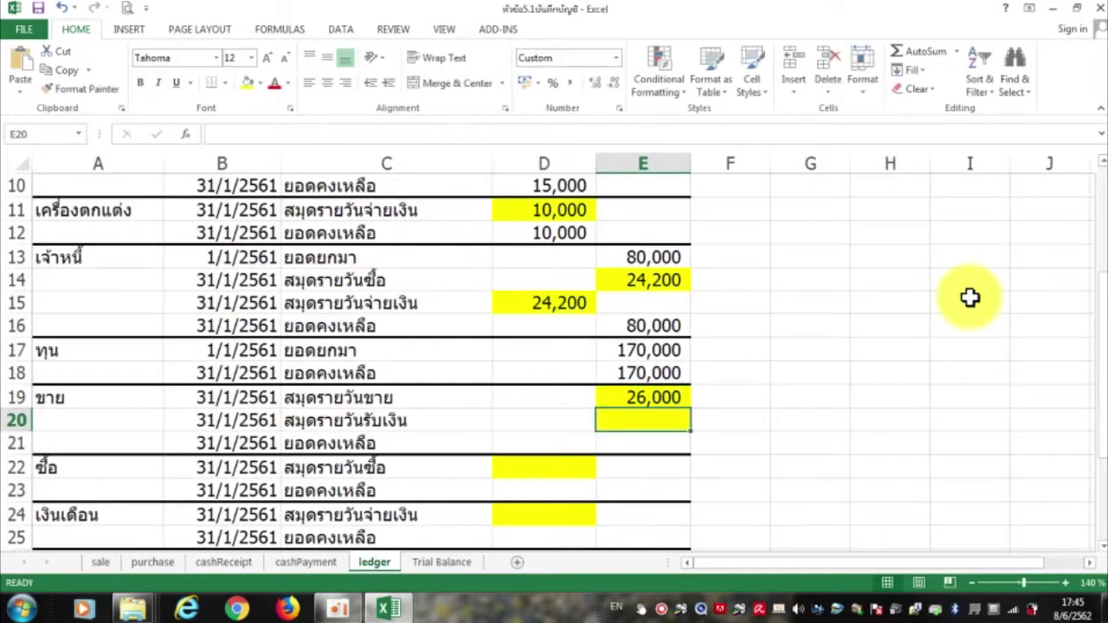
Link the cash receipts line of the sales account in ledger cell E20 to the sales total in cashReceipt cell H7
text(=)
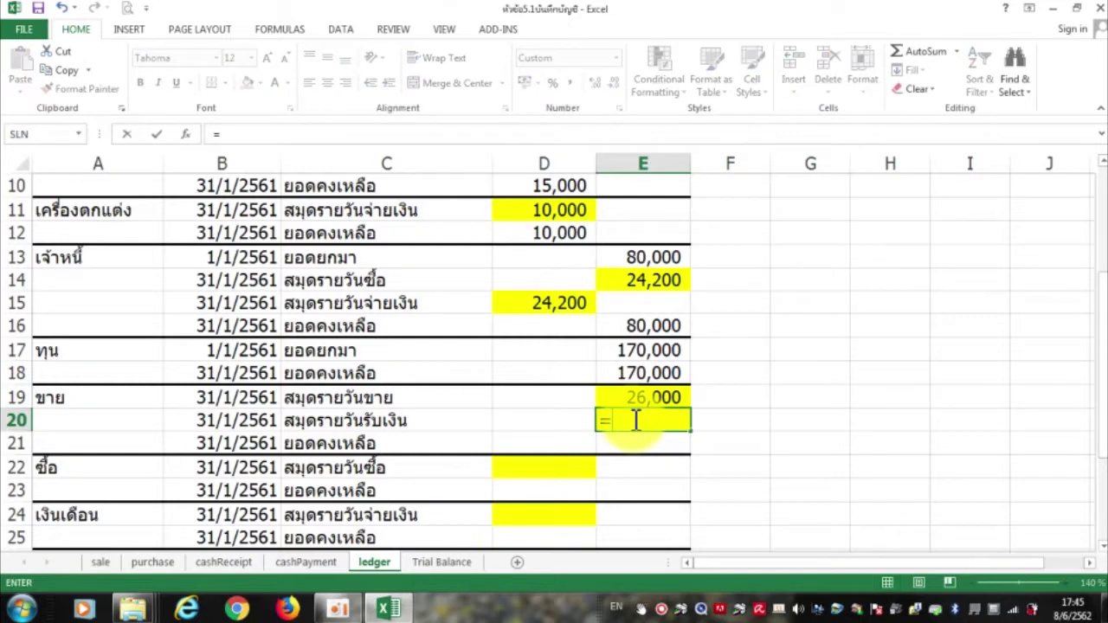
click(227, 562)
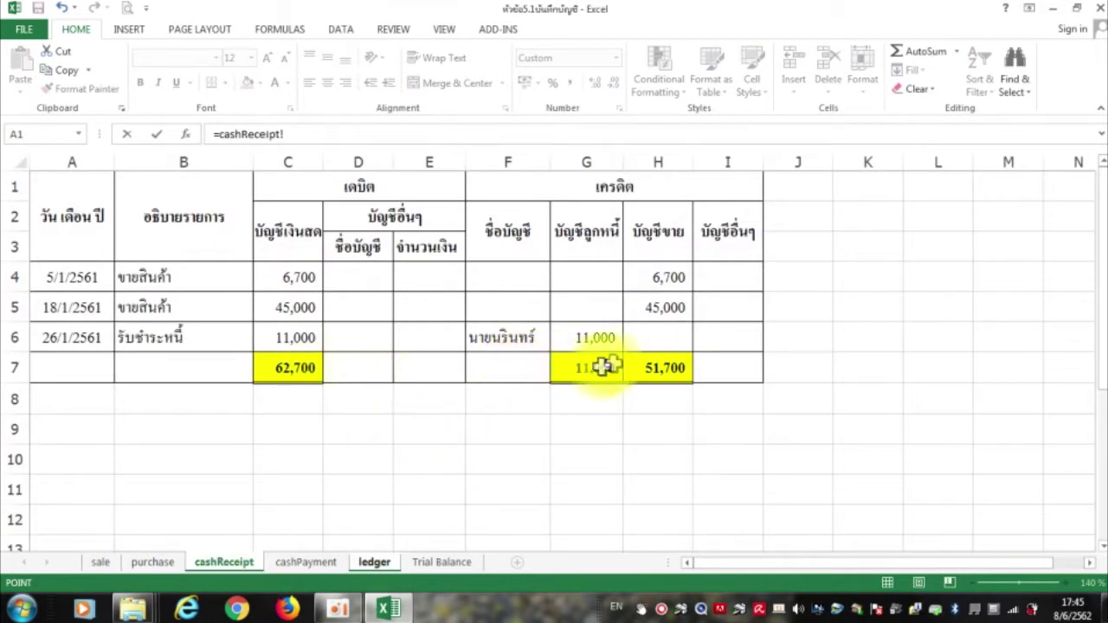
click(655, 369)
key(Return)
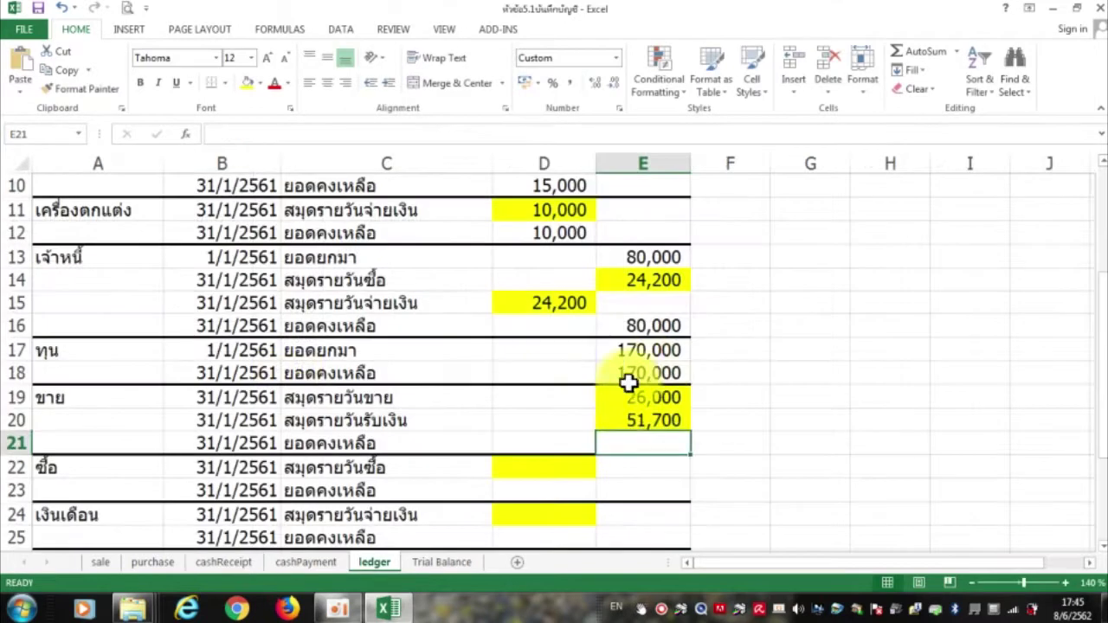
Calculate the sales account's remaining balance in ledger cell E21 with the formula =E19+E20
text(=)
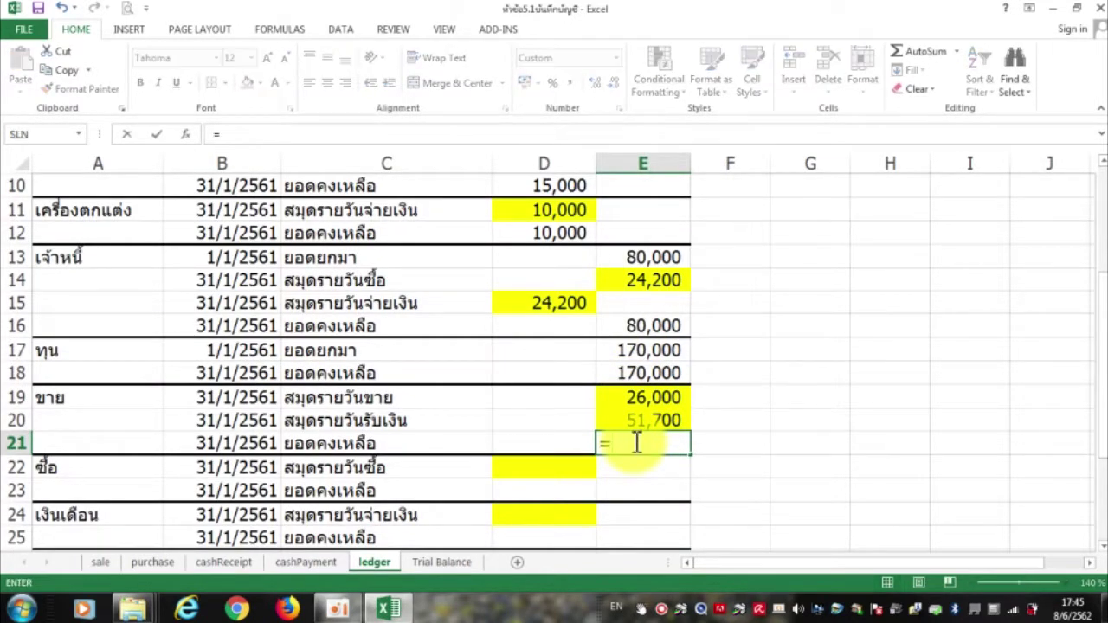
click(645, 397)
text(+)
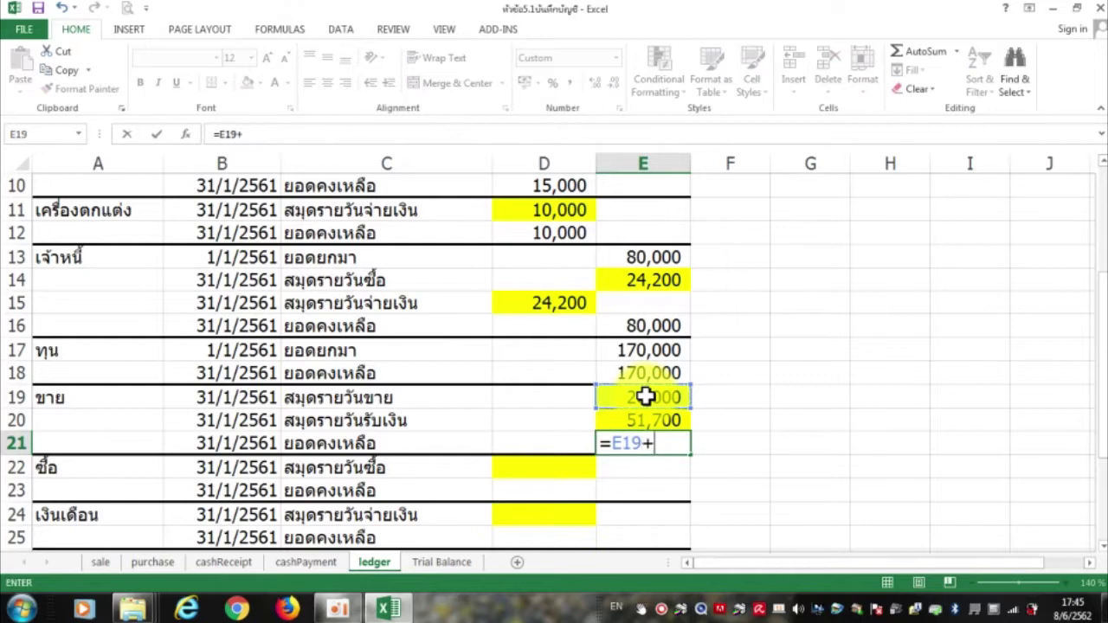
click(646, 419)
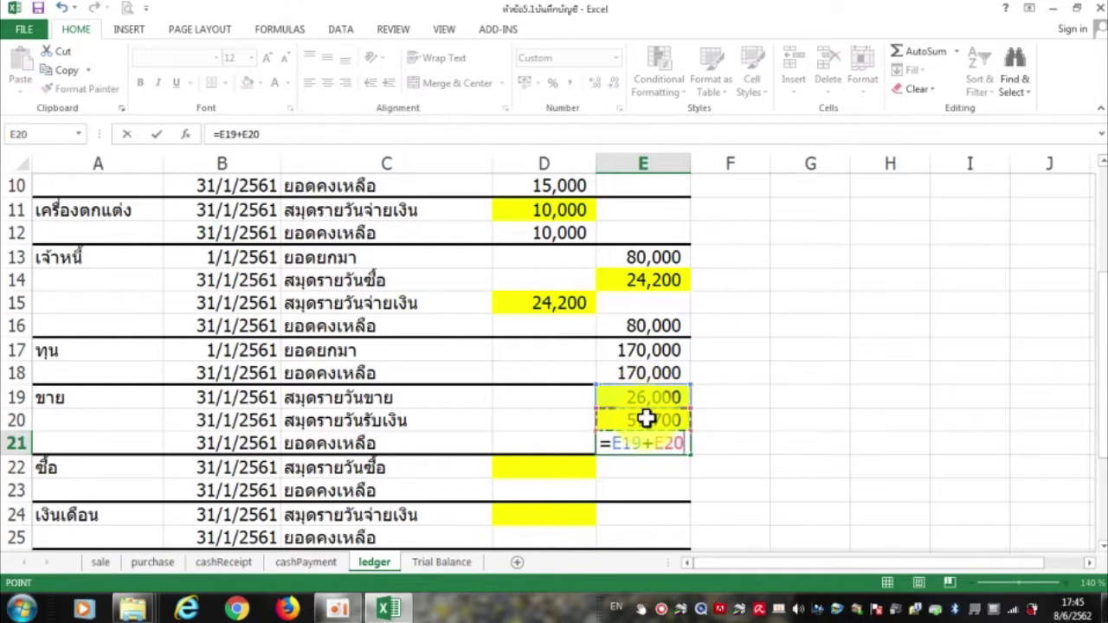
key(Return)
scroll(646, 419, down, 1)
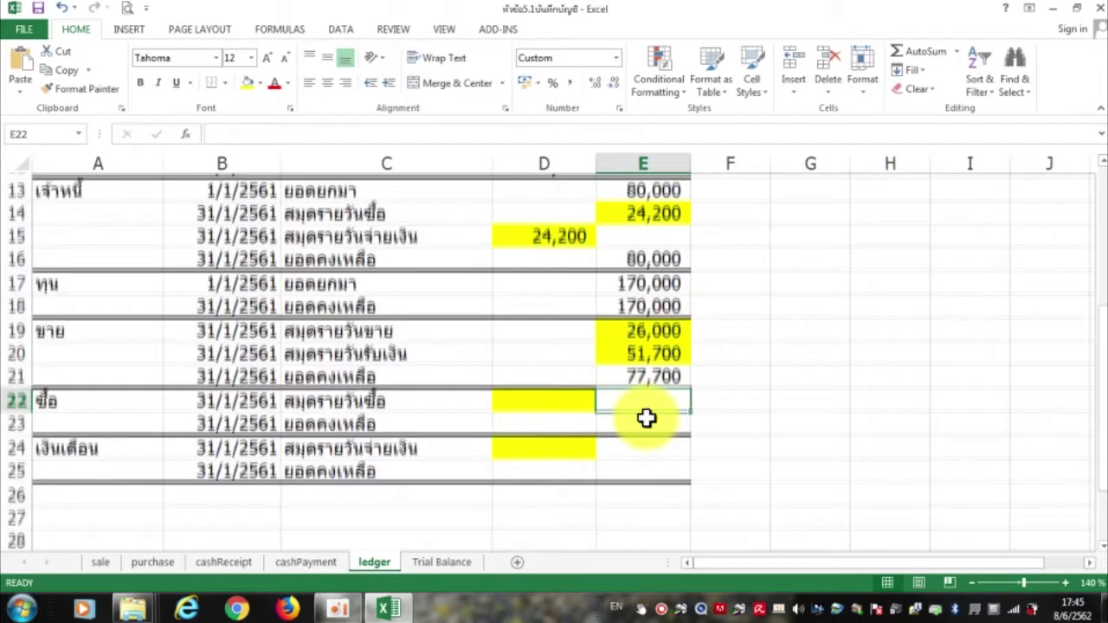
scroll(614, 322, down, 1)
click(632, 306)
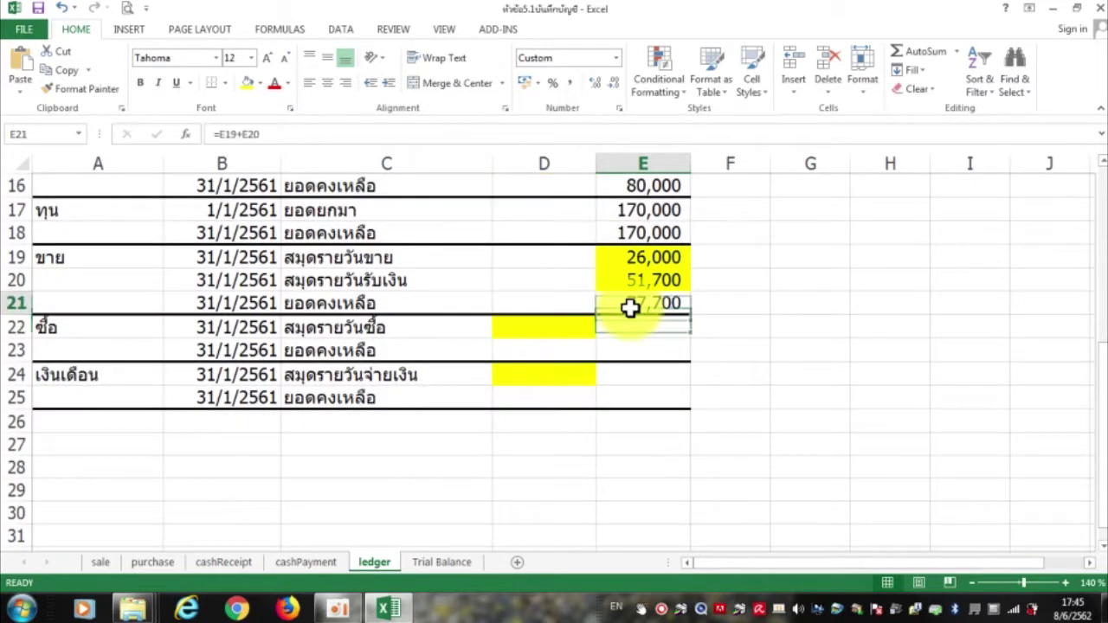
Link the purchases (ซื้อ) debit in ledger cell D22 to the purchases total in cell G4 of the purchase sheet
click(539, 331)
text(=)
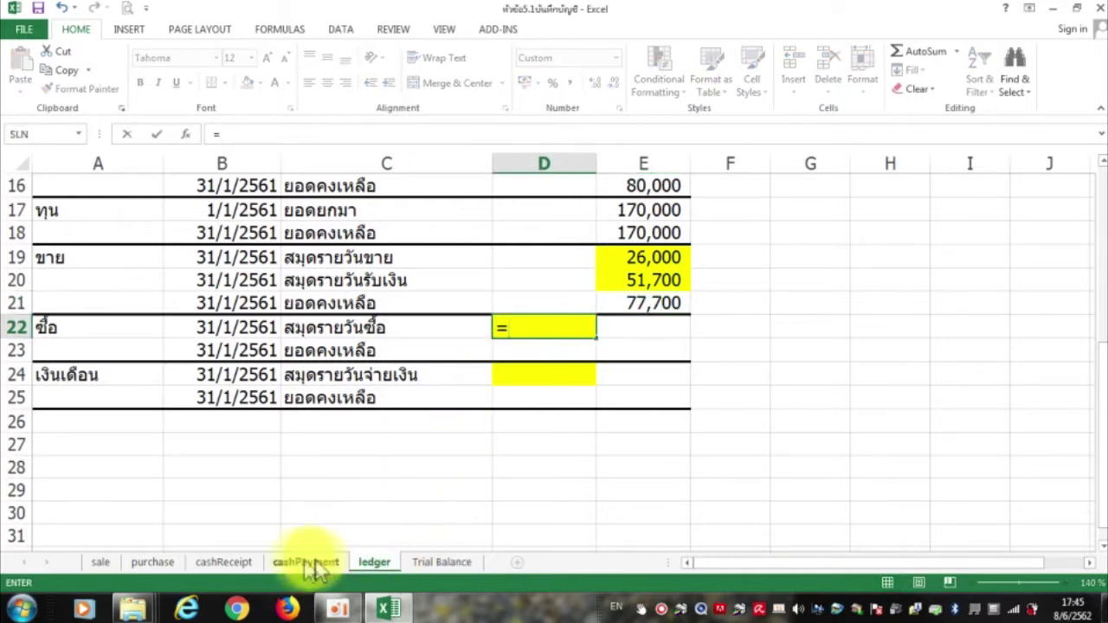
click(154, 563)
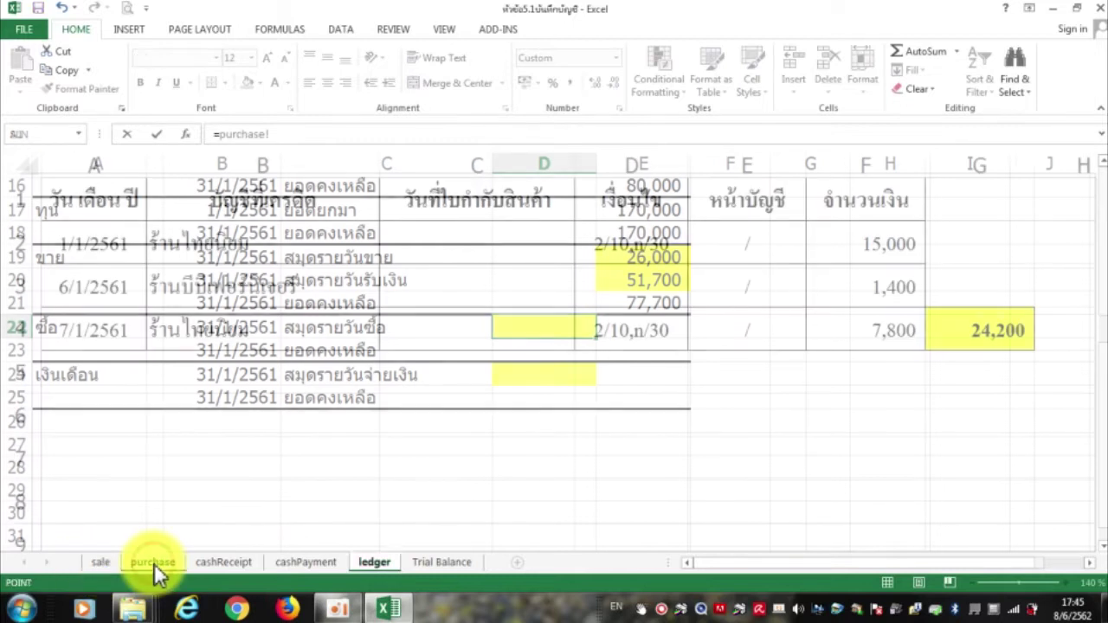
click(990, 332)
key(Return)
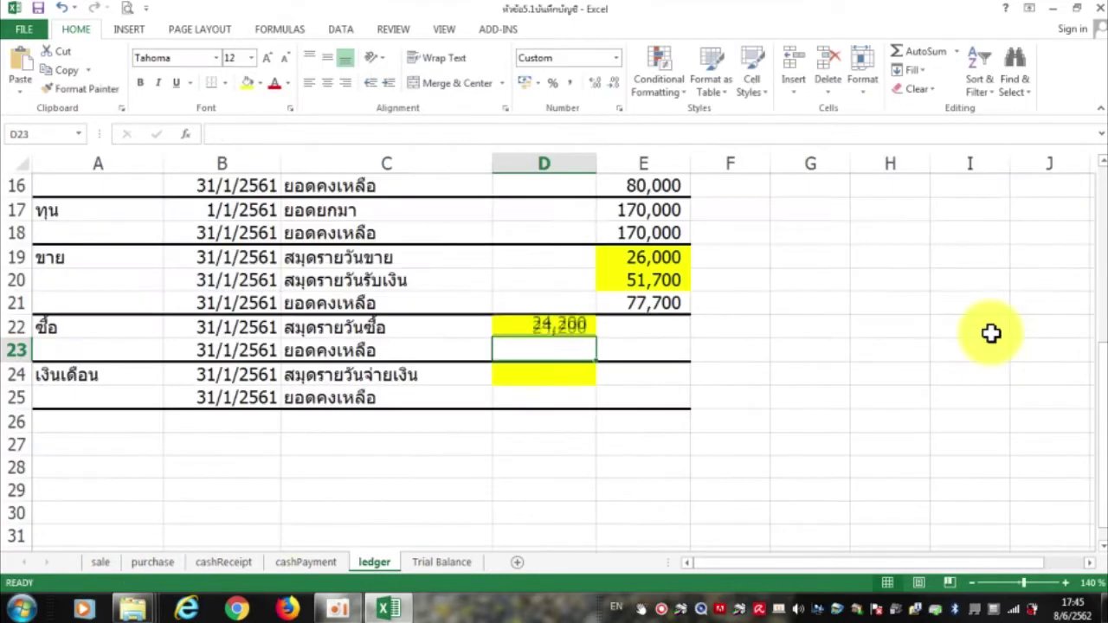
Set the purchases account's remaining balance in ledger cell D23 with the formula =D22
text(=)
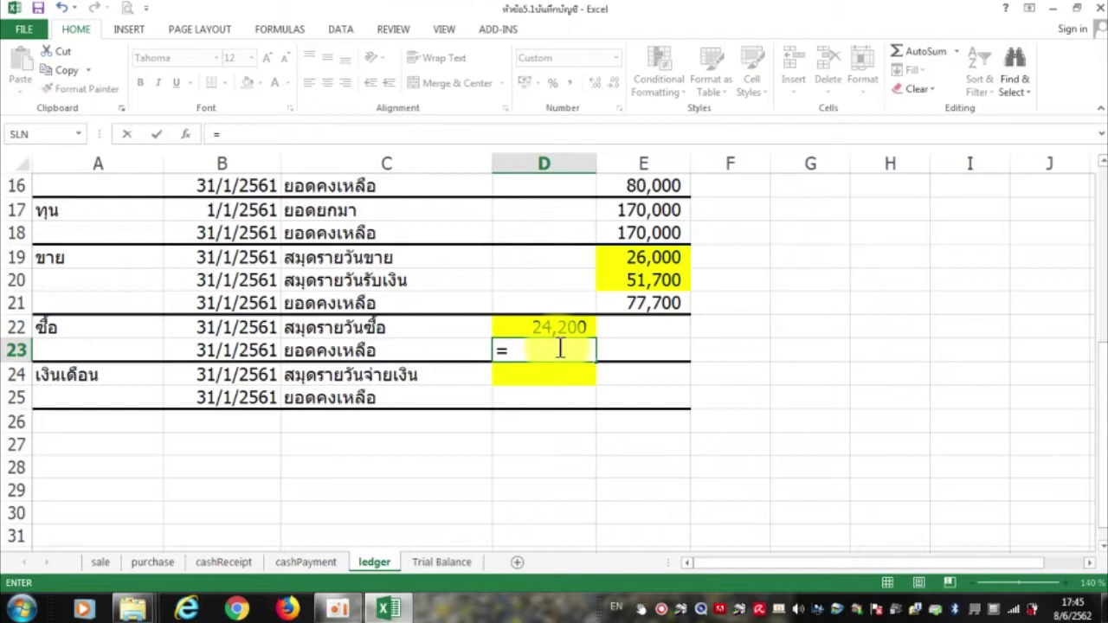
click(563, 325)
key(ctrl+Return)
key(Return)
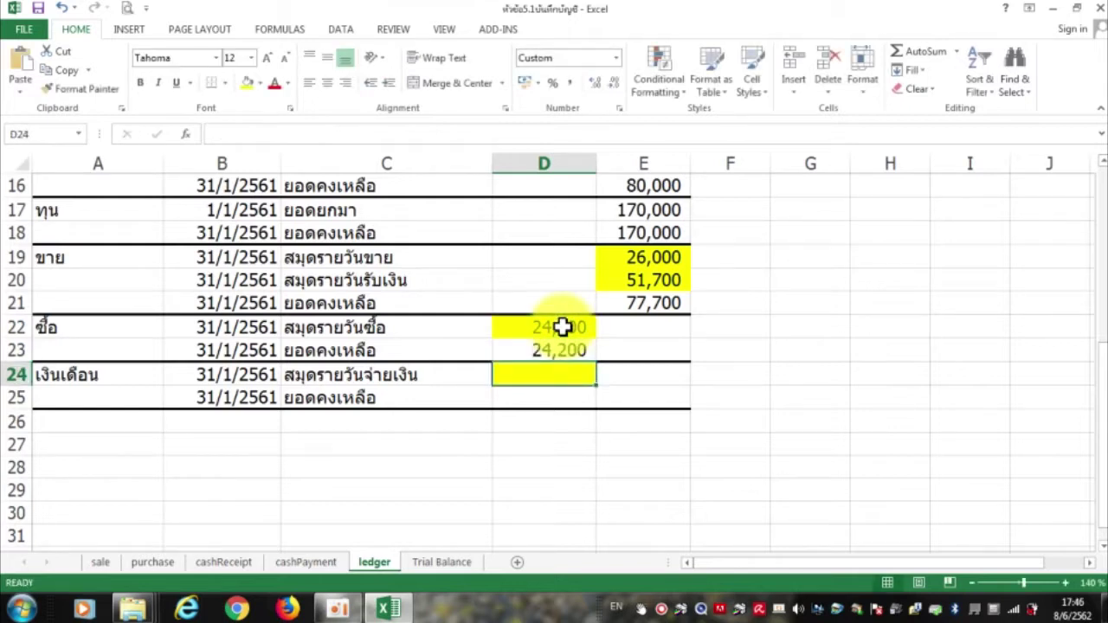
Link the salaries (เงินเดือน) debit in ledger cell D24 to the salary payment in cashPayment cell J8
text(=)
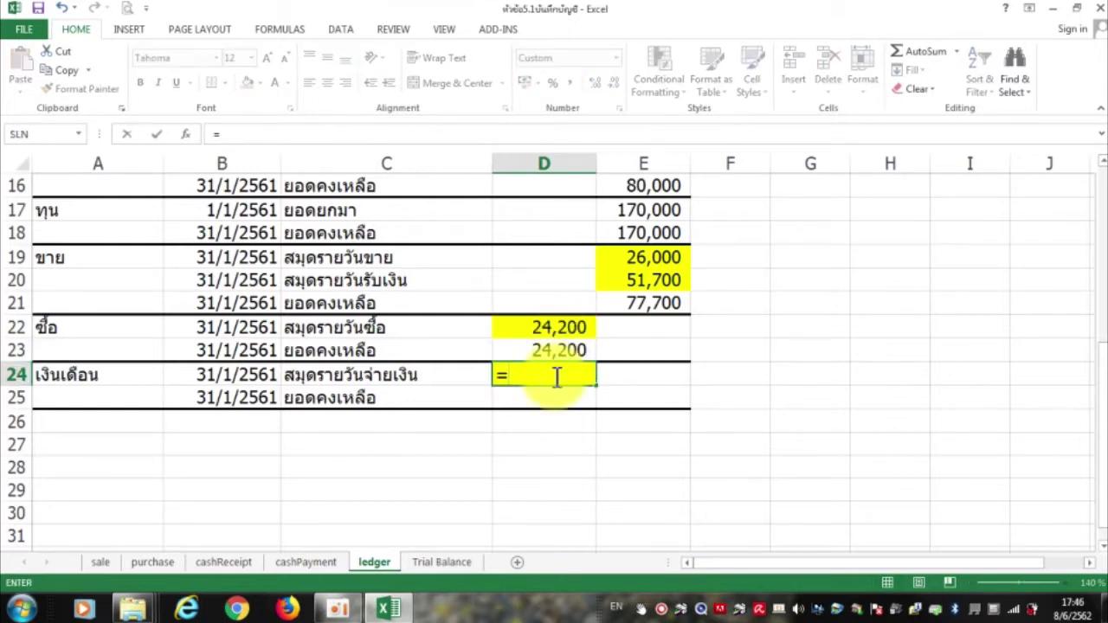
click(298, 565)
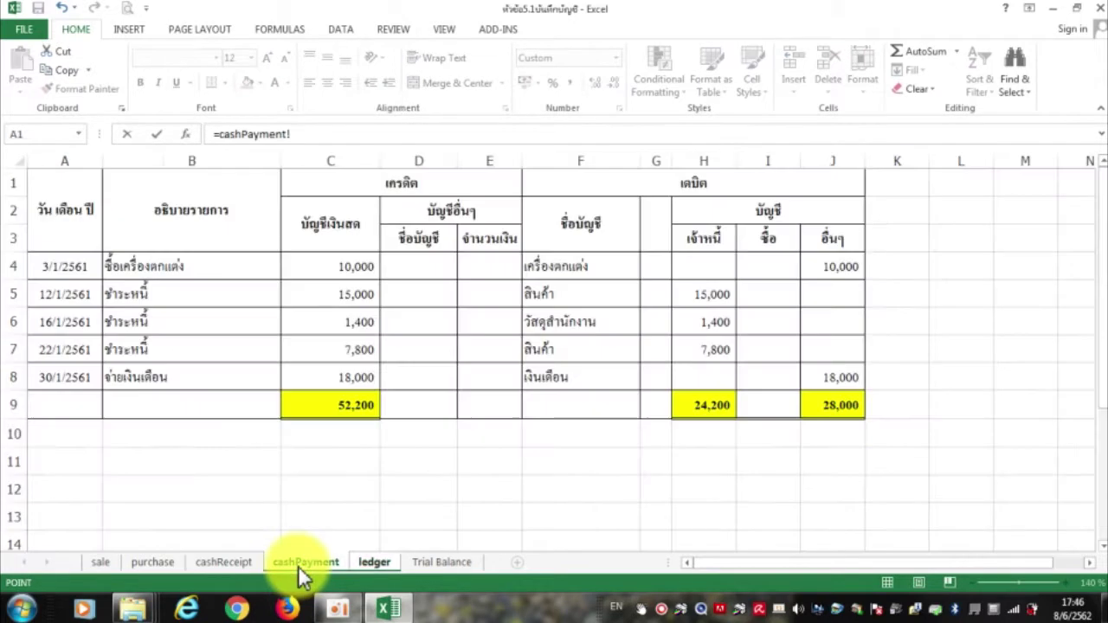
click(819, 380)
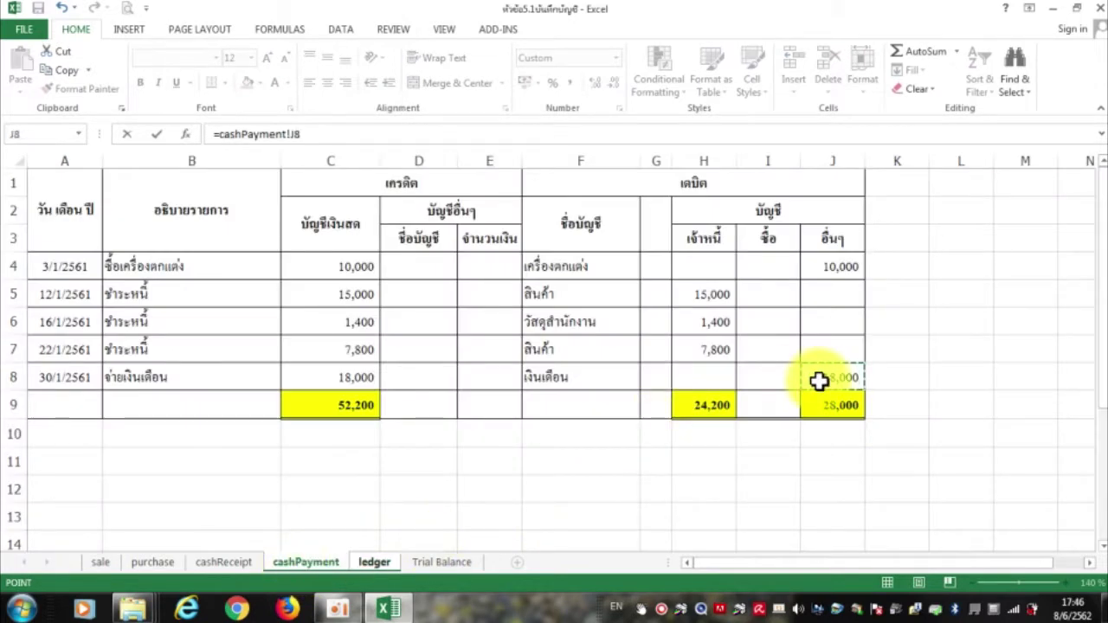
key(Return)
Set the salaries account's remaining balance in ledger cell D25 with the formula =D24
text(=)
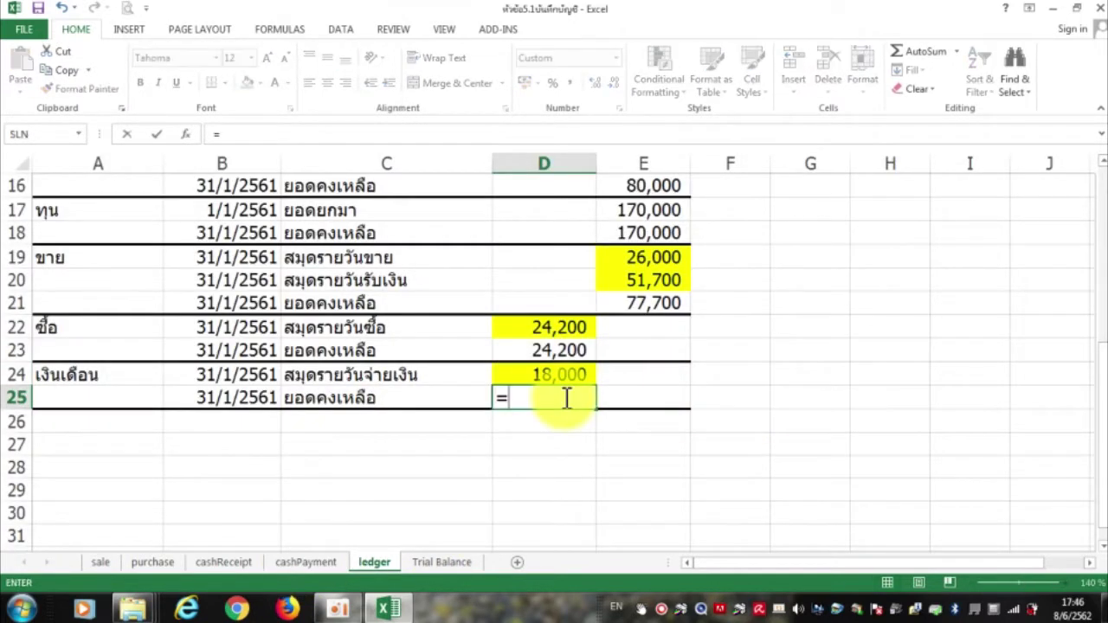
click(561, 374)
key(Return)
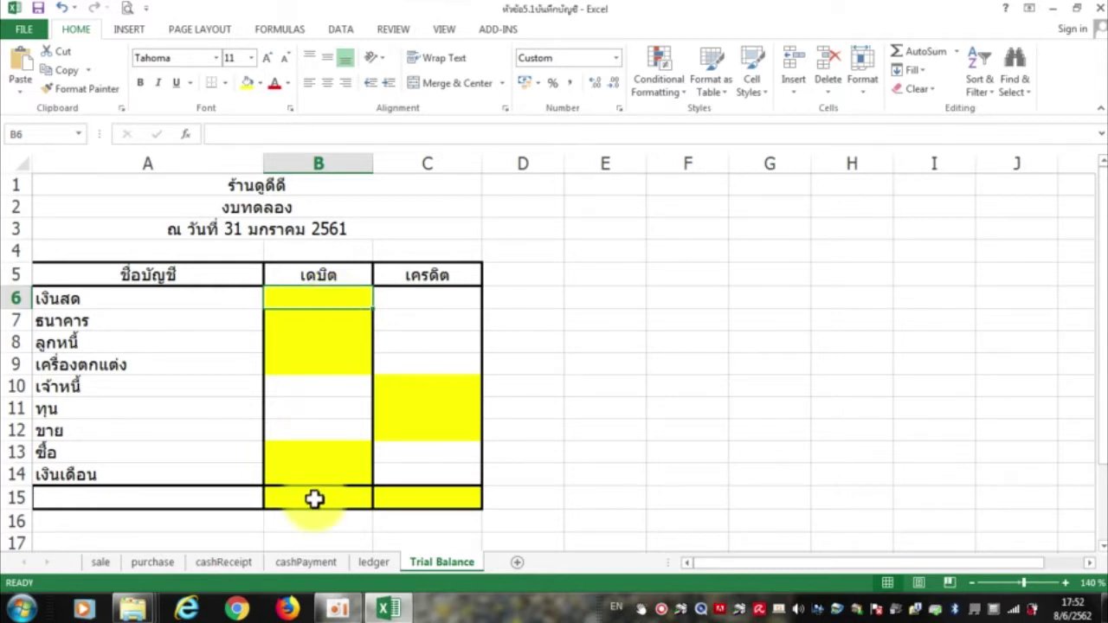
Link the cash (เงินสด) debit in Trial Balance cell B6 to the cash account's remaining balance in ledger cell D5
click(311, 499)
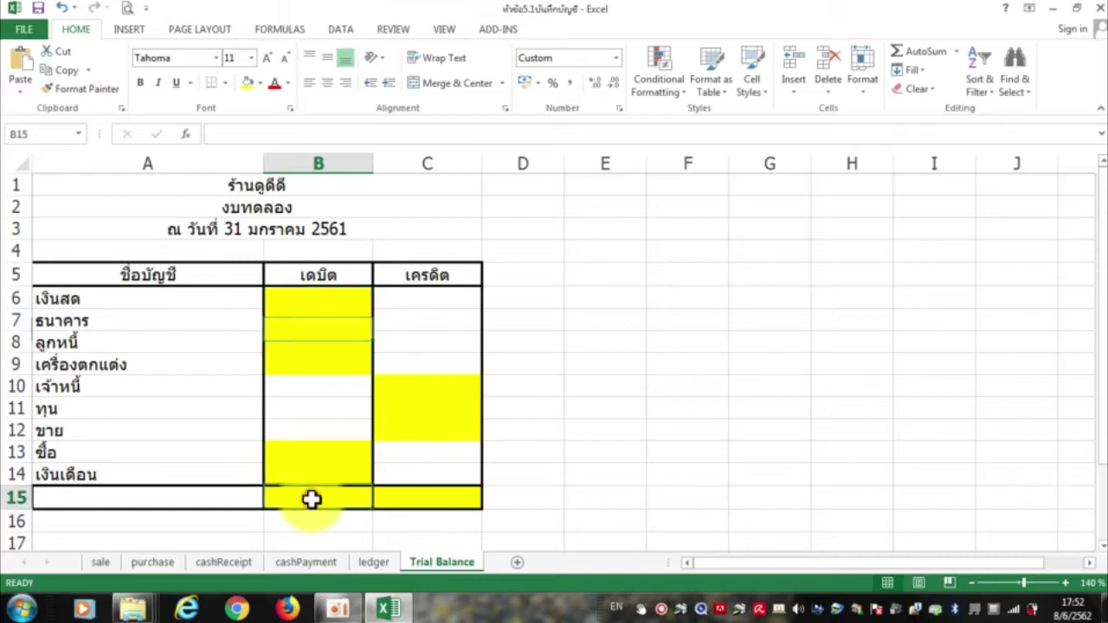
click(421, 499)
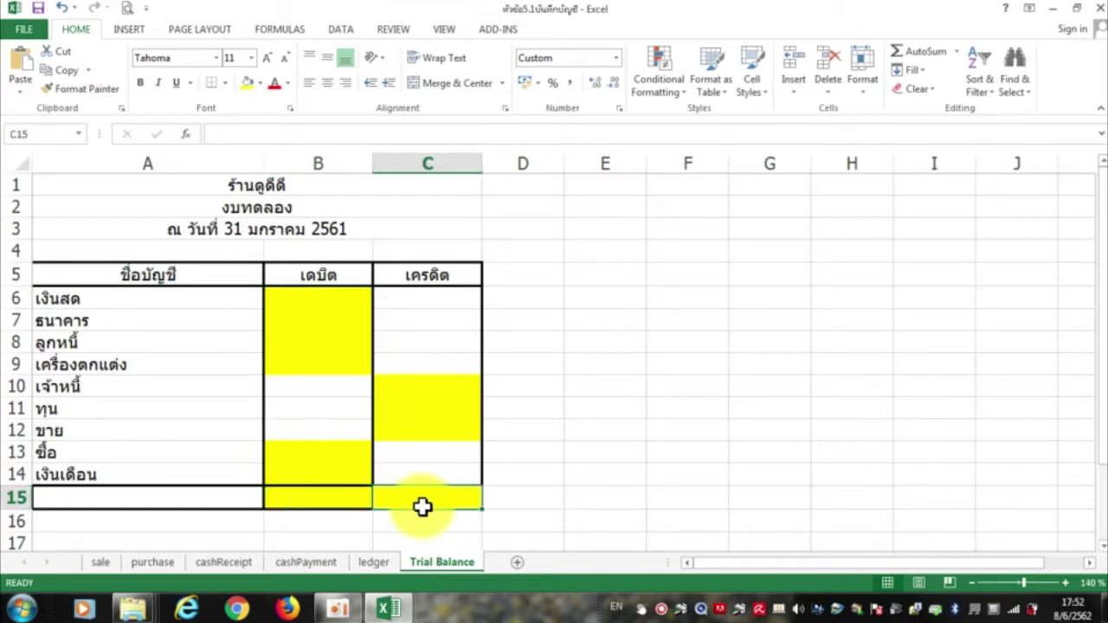
click(335, 301)
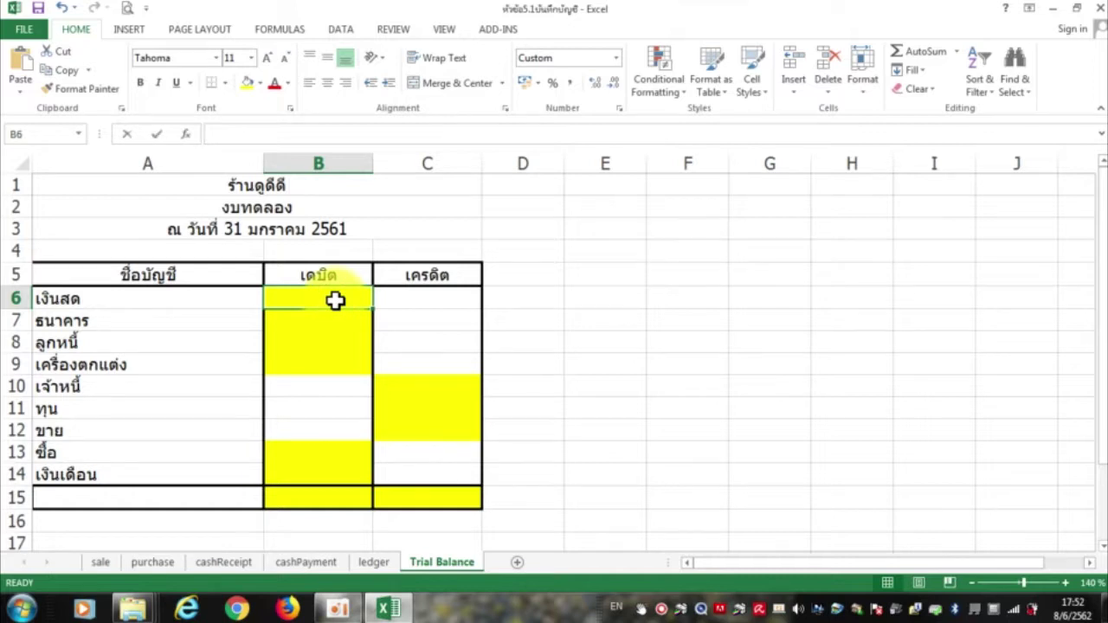
text(=)
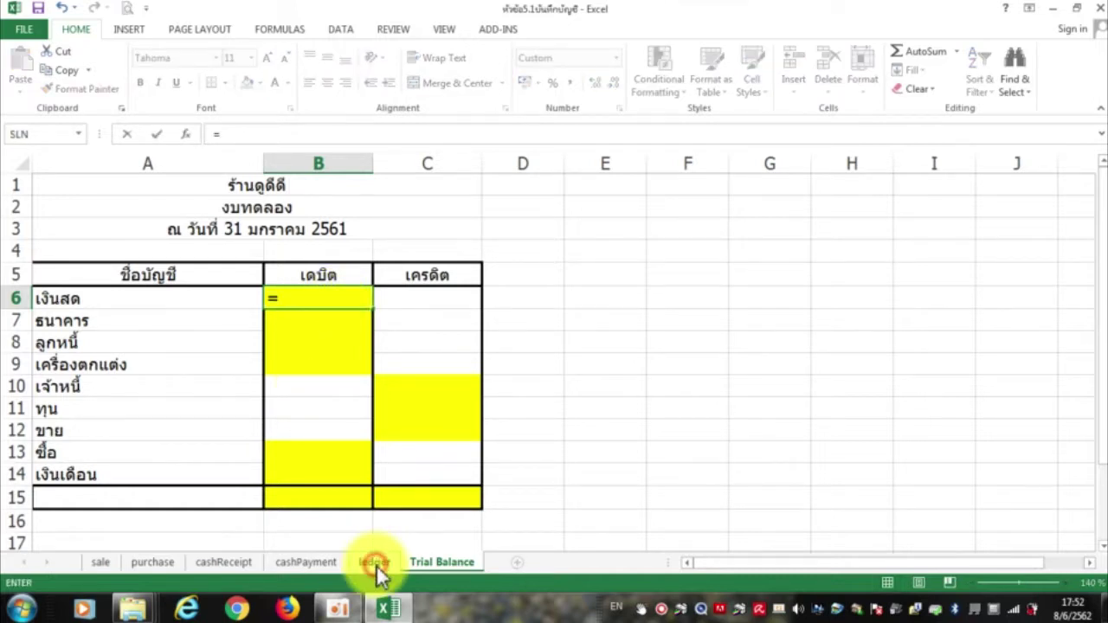
click(375, 564)
scroll(539, 297, up, 7)
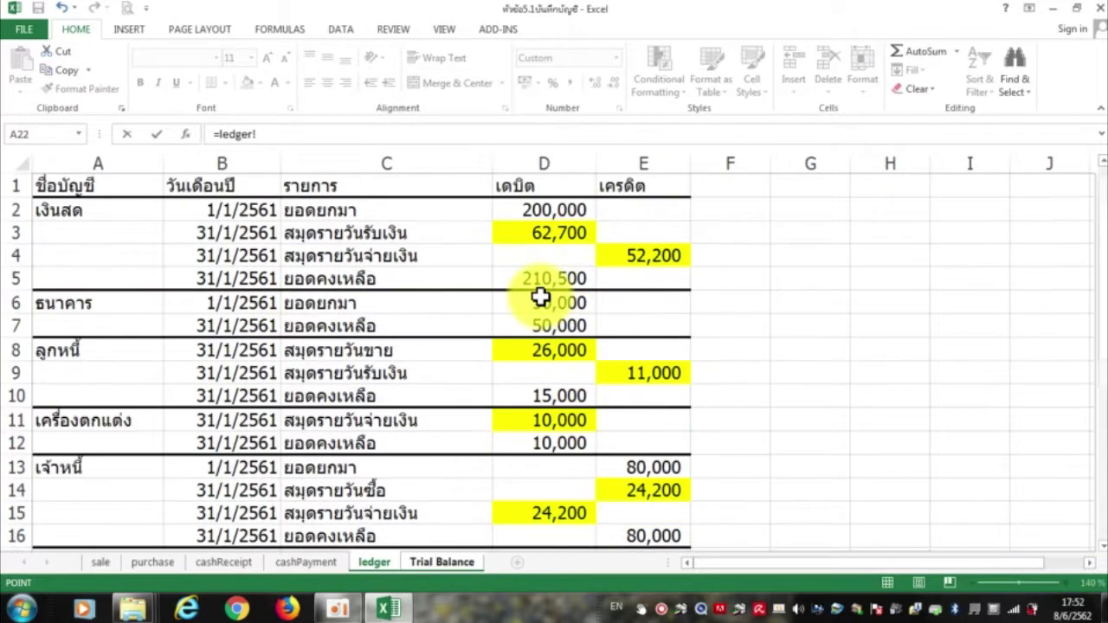
click(564, 281)
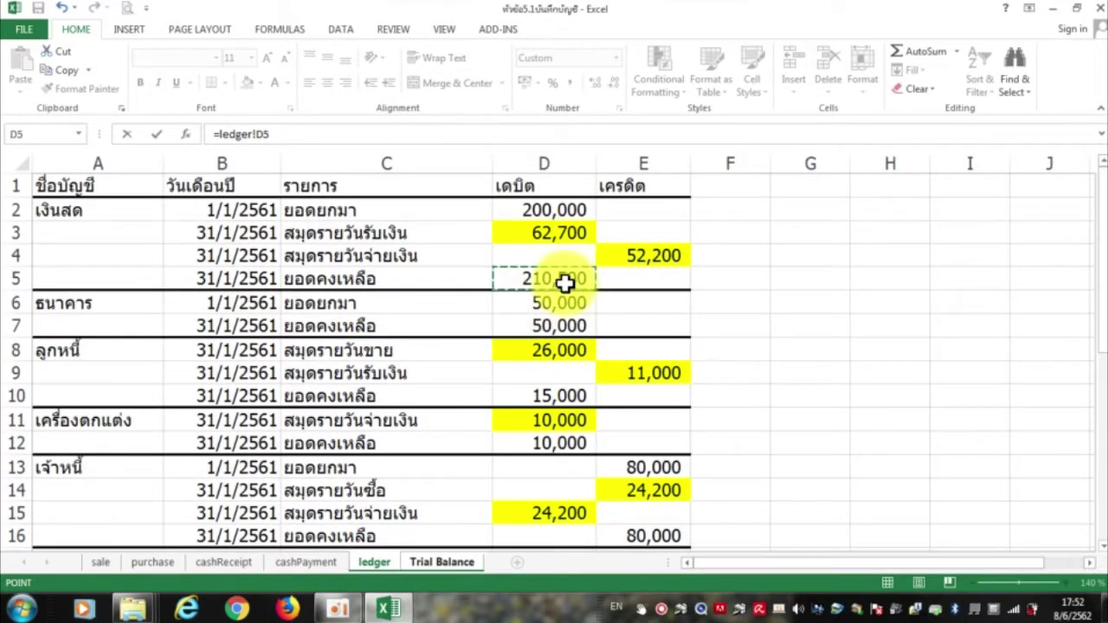
key(Return)
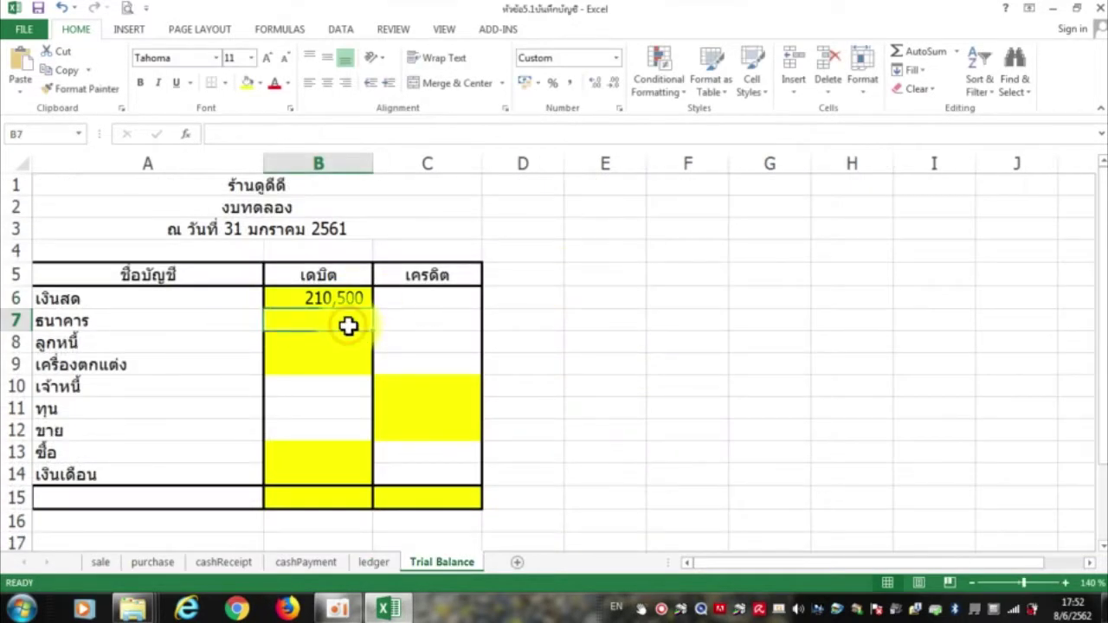
Link the bank (ธนาคาร) debit in Trial Balance cell B7 to the bank account's remaining balance in ledger cell D7
text(=)
click(374, 562)
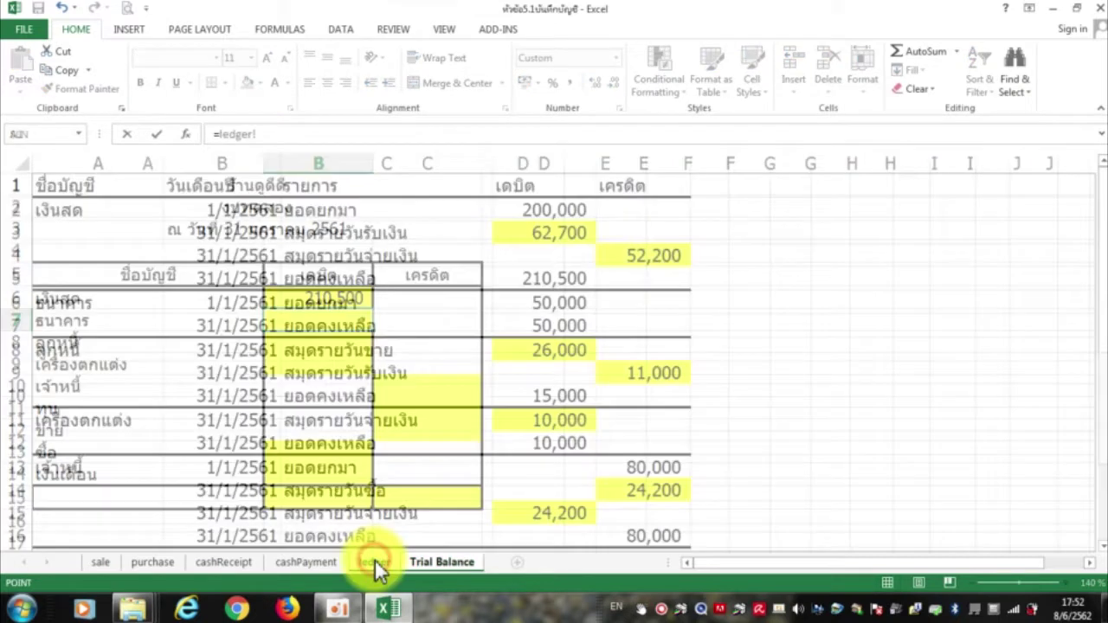
click(557, 327)
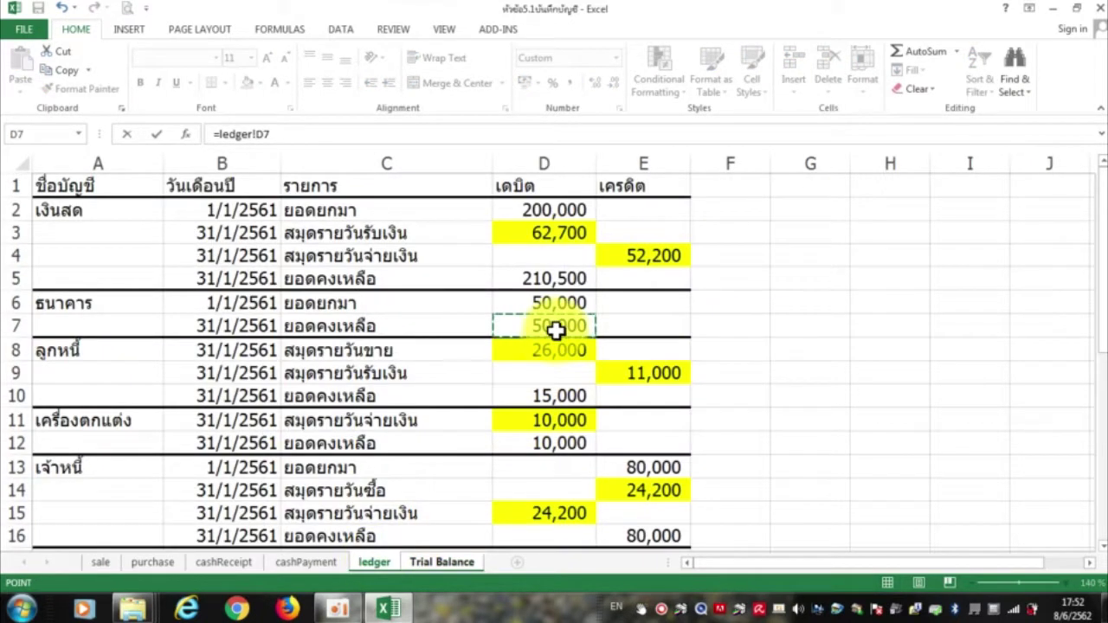
key(Return)
Link the receivables (ลูกหนี้) debit in Trial Balance cell B8 to the remaining balance in ledger cell D10
text(=)
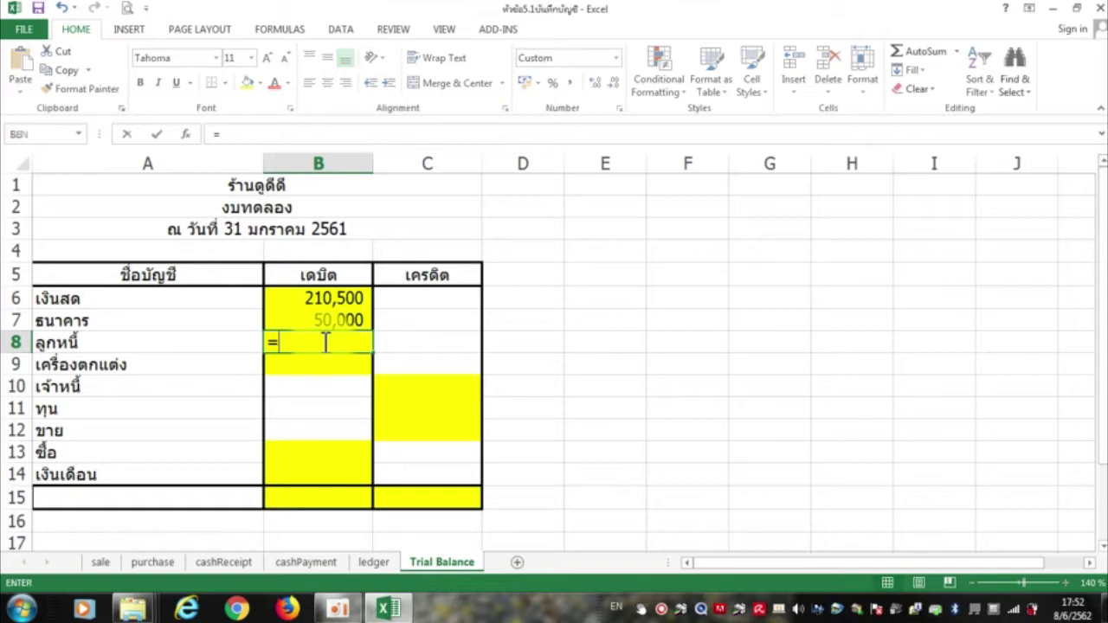
click(374, 561)
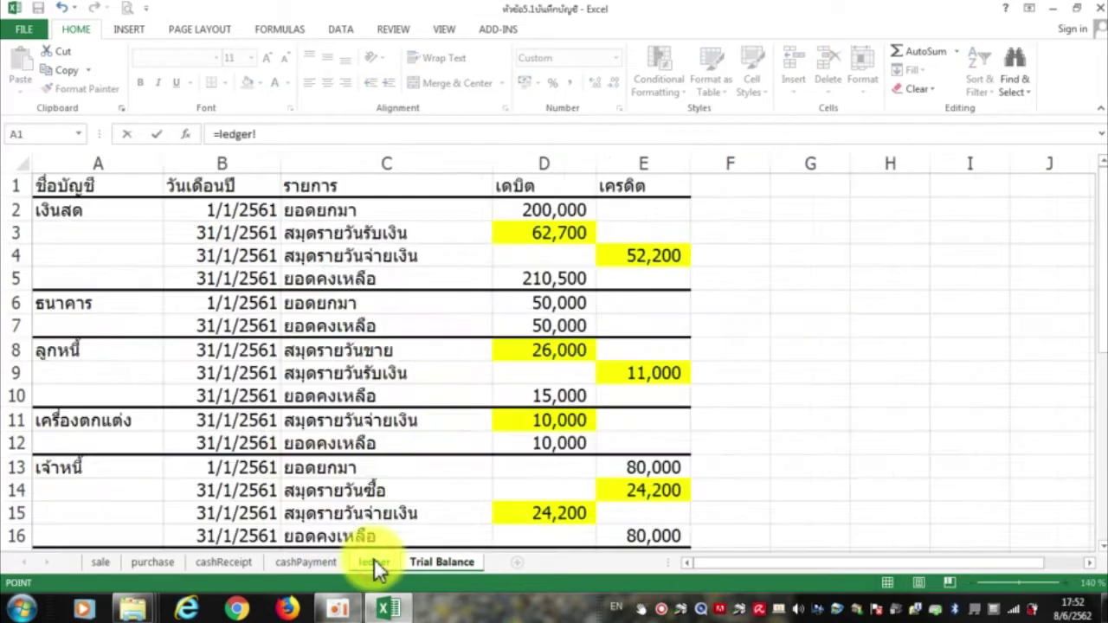
click(574, 394)
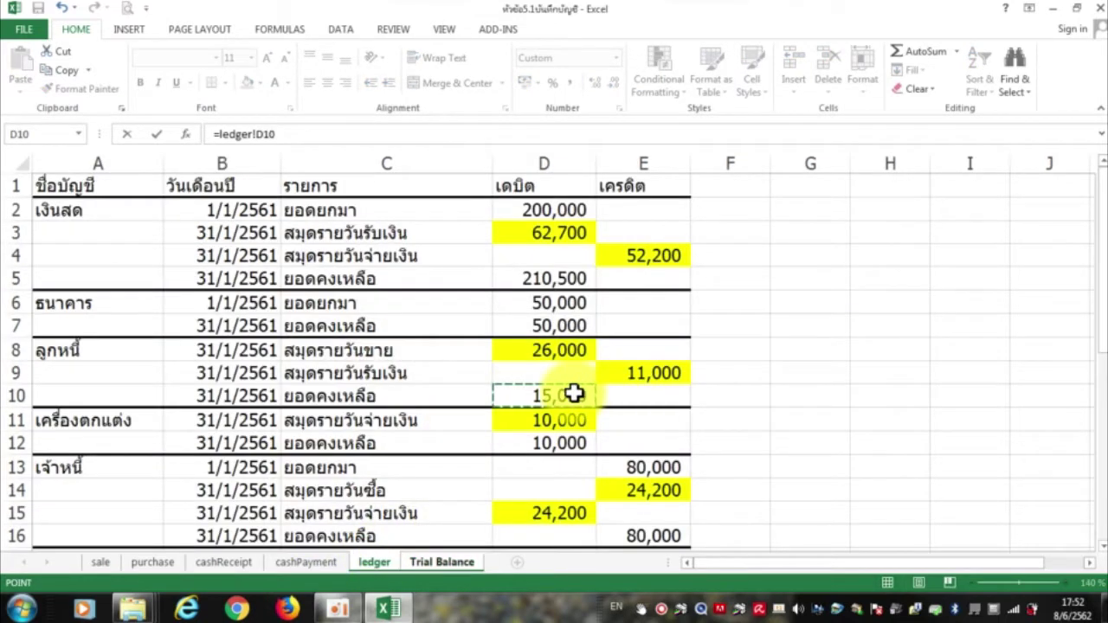
key(Return)
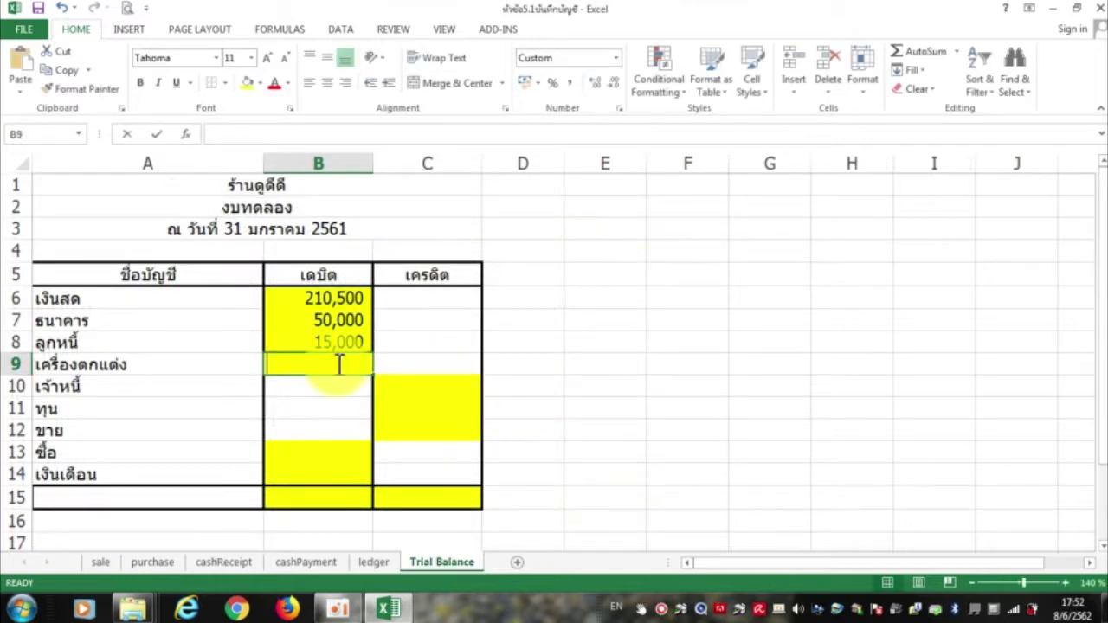
Link the furnishings (เครื่องตกแต่ง) debit in Trial Balance cell B9 to the remaining balance in ledger cell D12
text(=)
click(378, 564)
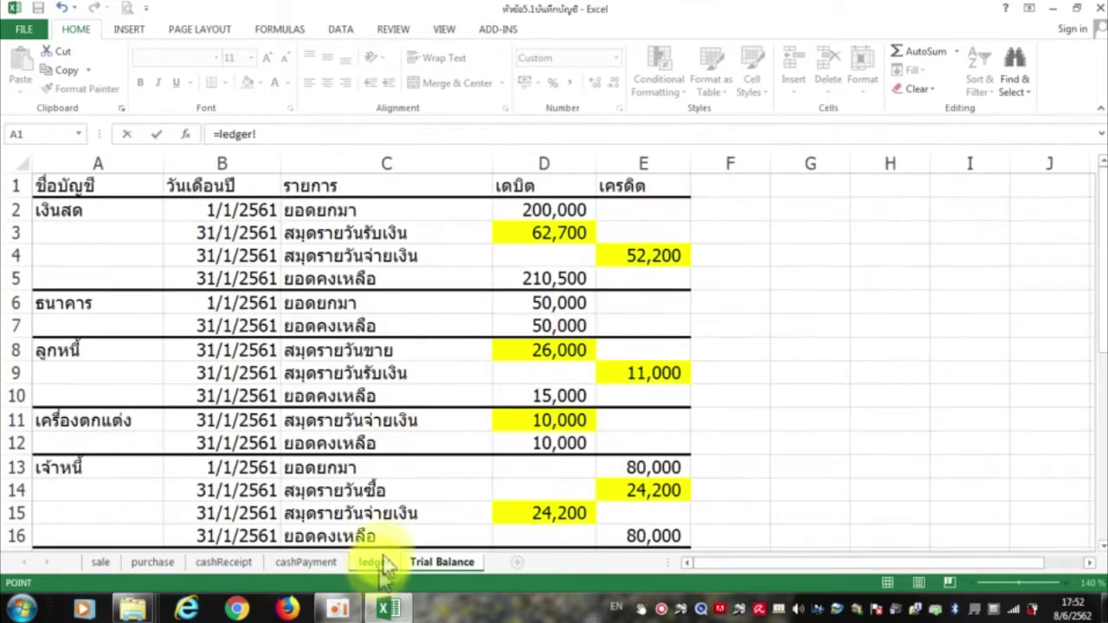
click(547, 442)
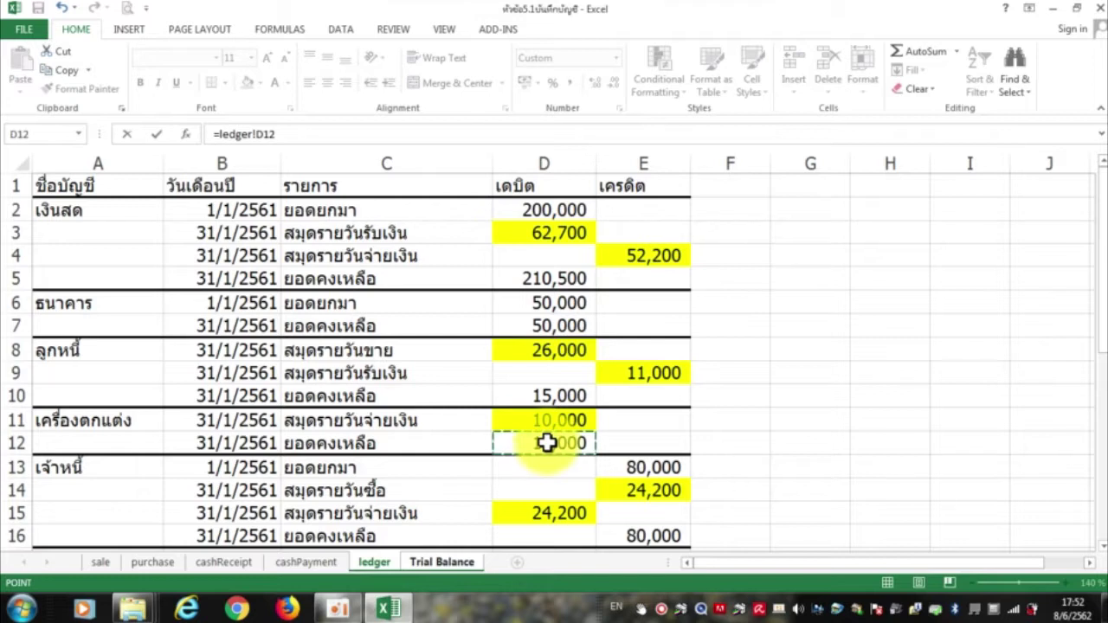
key(Return)
Link the payables (เจ้าหนี้) credit in Trial Balance cell C10 to the remaining balance in ledger cell E16
click(407, 386)
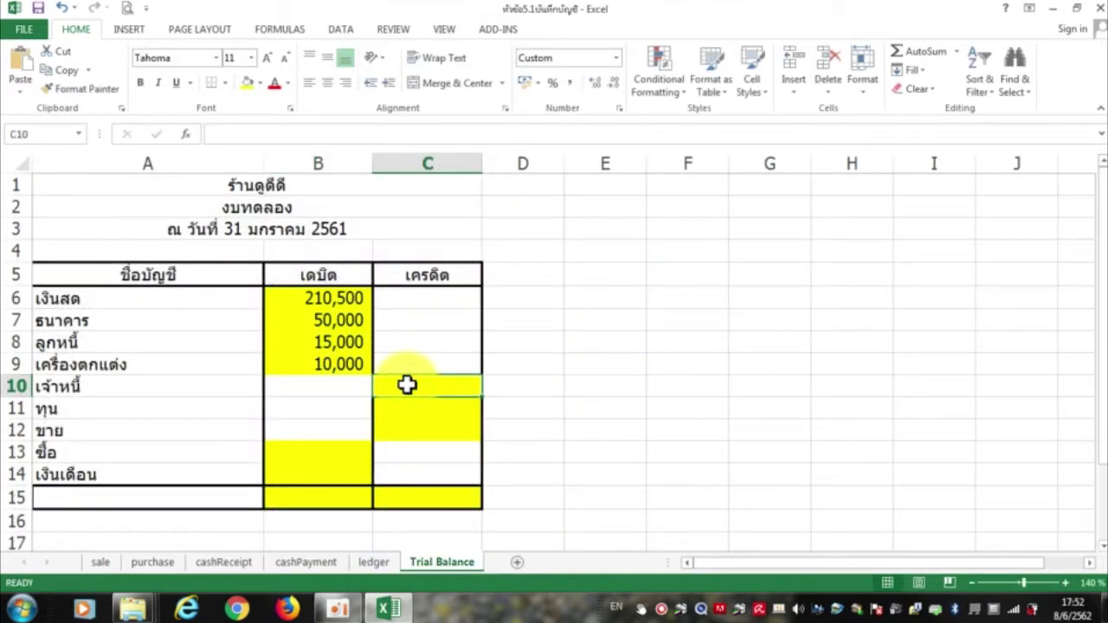
text(=)
click(372, 562)
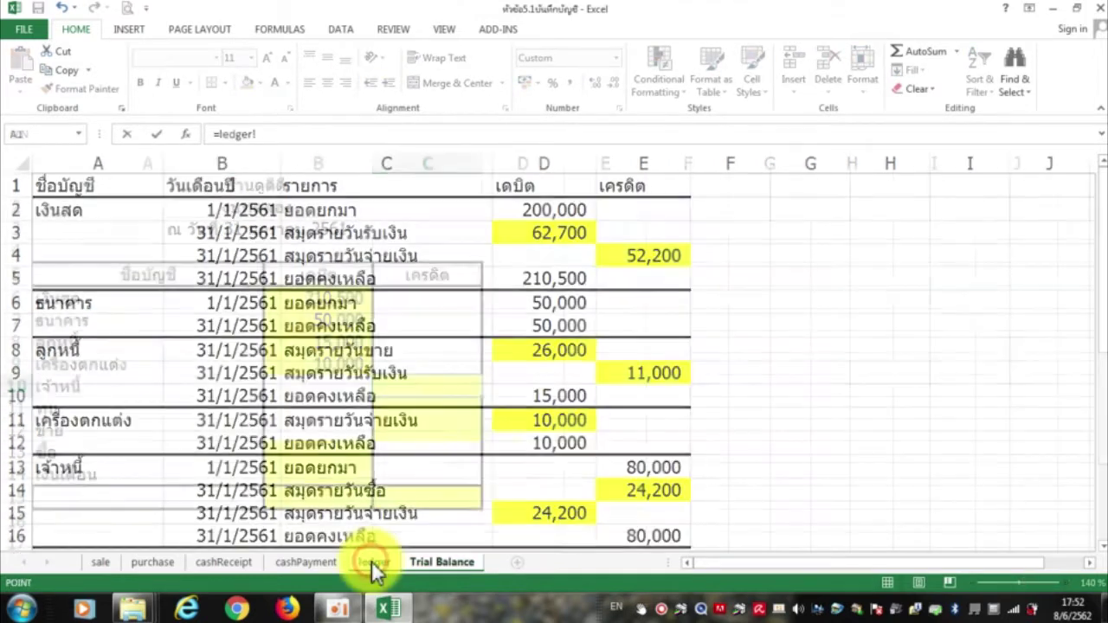
scroll(615, 444, down, 2)
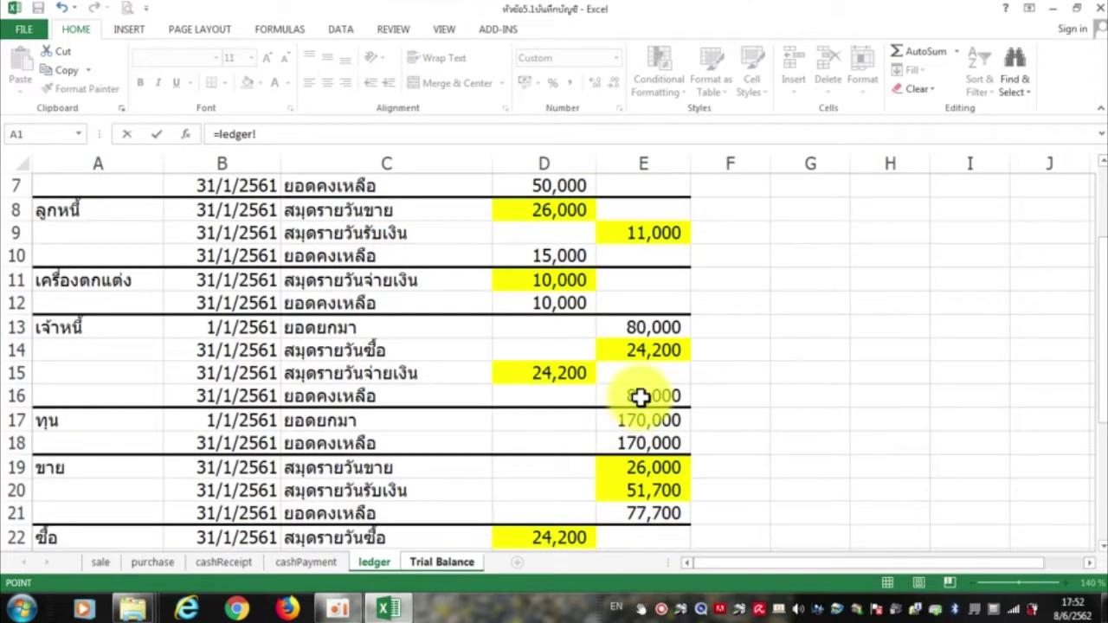
key(Return)
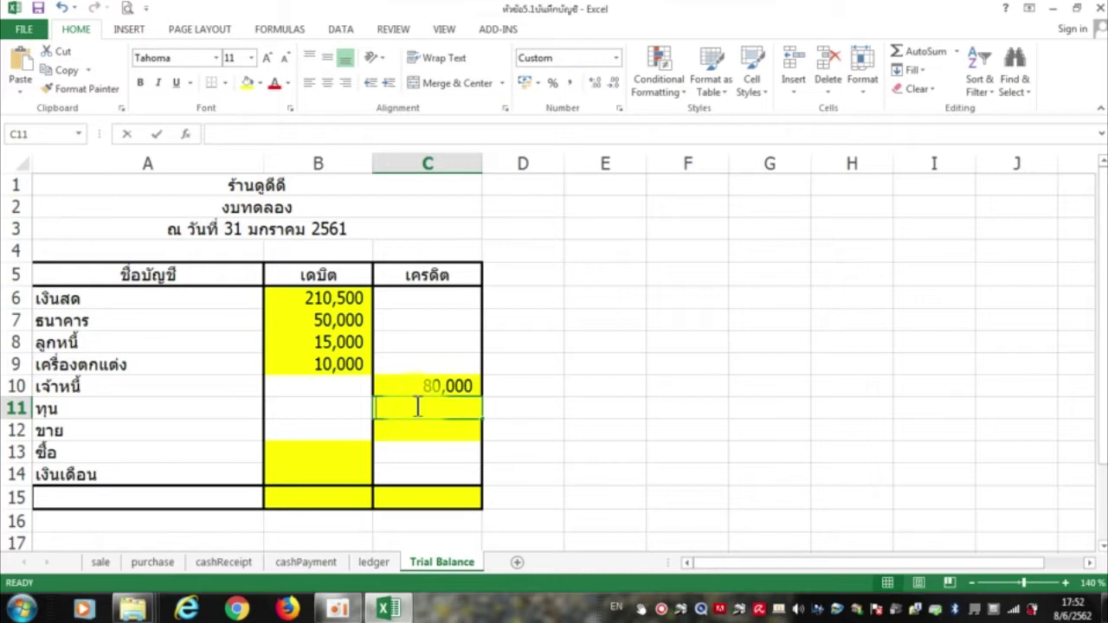
Link the capital (ทุน) credit in Trial Balance cell C11 to the remaining balance in ledger cell E18
text(=)
click(376, 562)
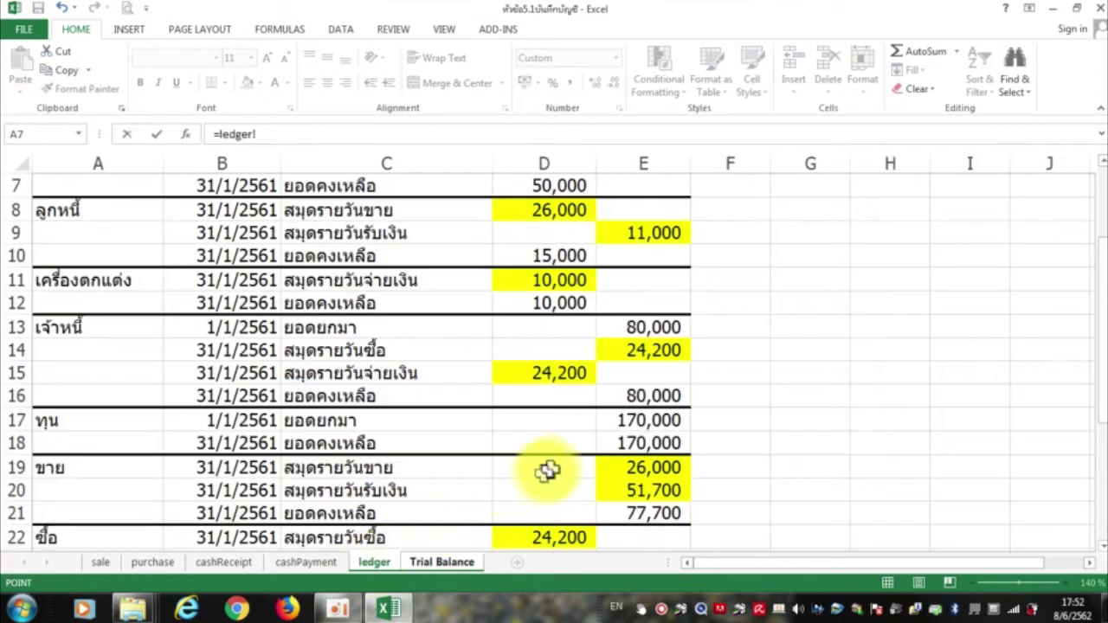
click(626, 444)
key(Return)
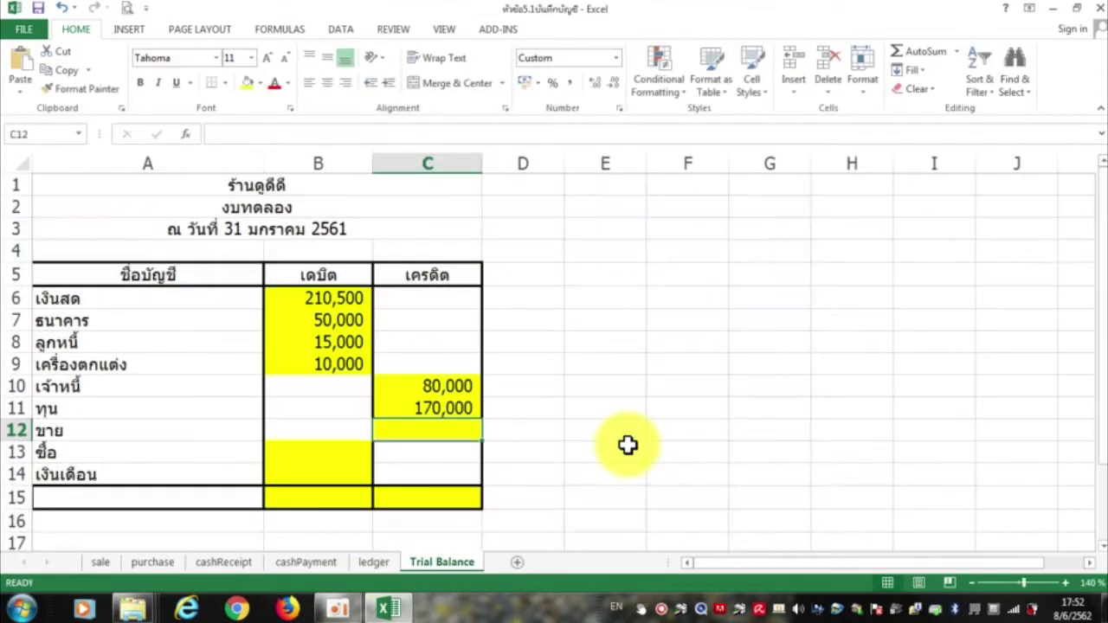
Link the sales (ขาย) credit in Trial Balance cell C12 to the remaining balance in ledger cell E21
text(=)
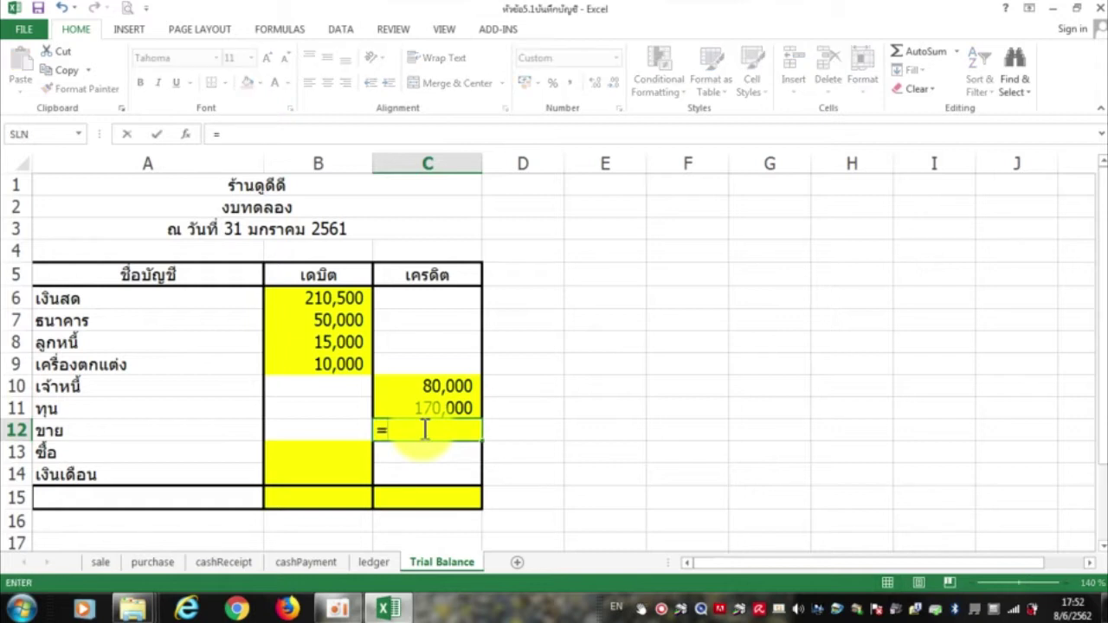
click(381, 563)
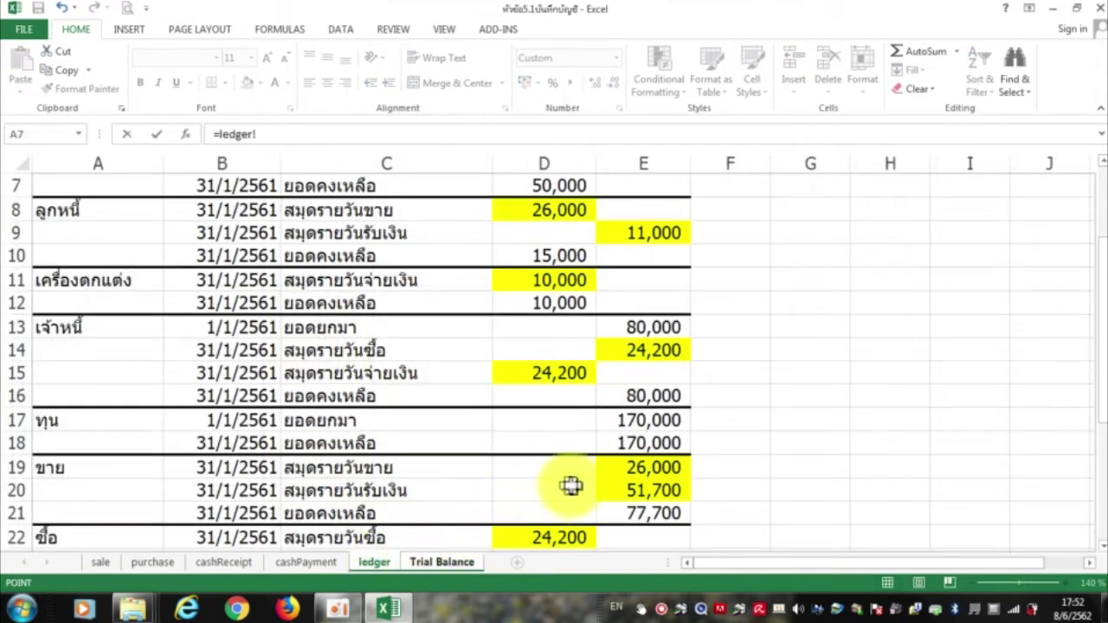
key(Return)
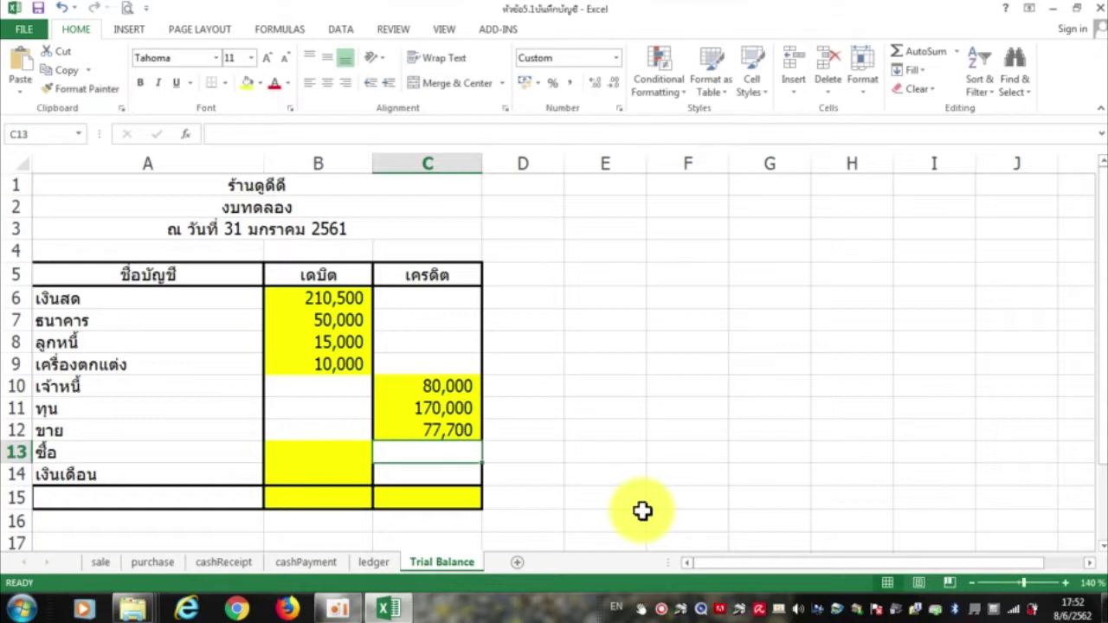
Link the purchases (ซื้อ) debit in Trial Balance cell B13 to the remaining balance in ledger cell D23
click(336, 449)
text(=)
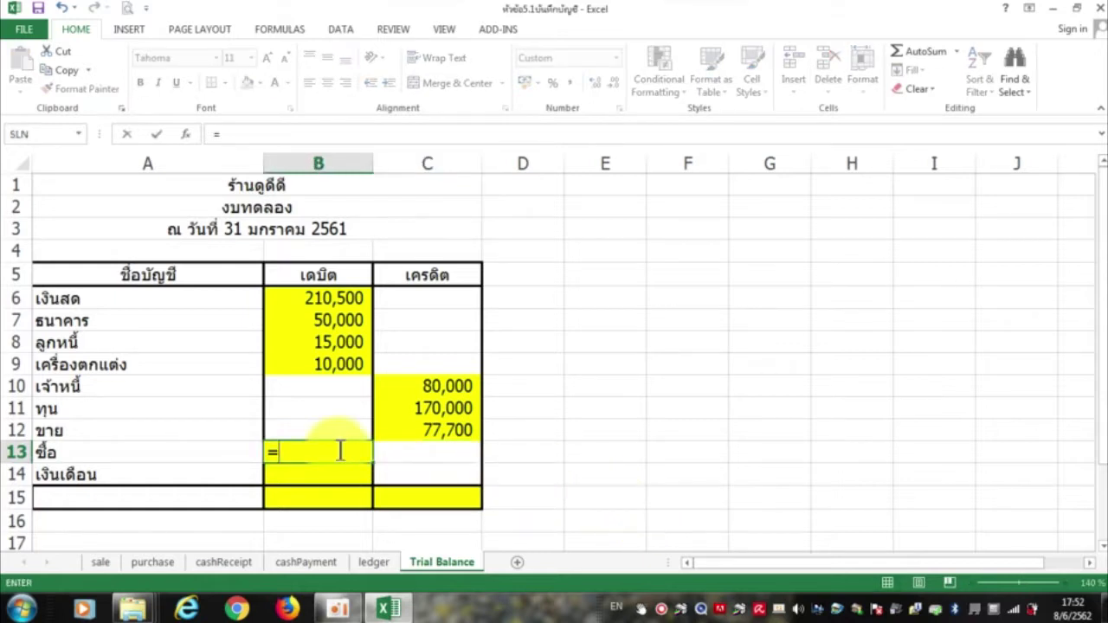
click(374, 562)
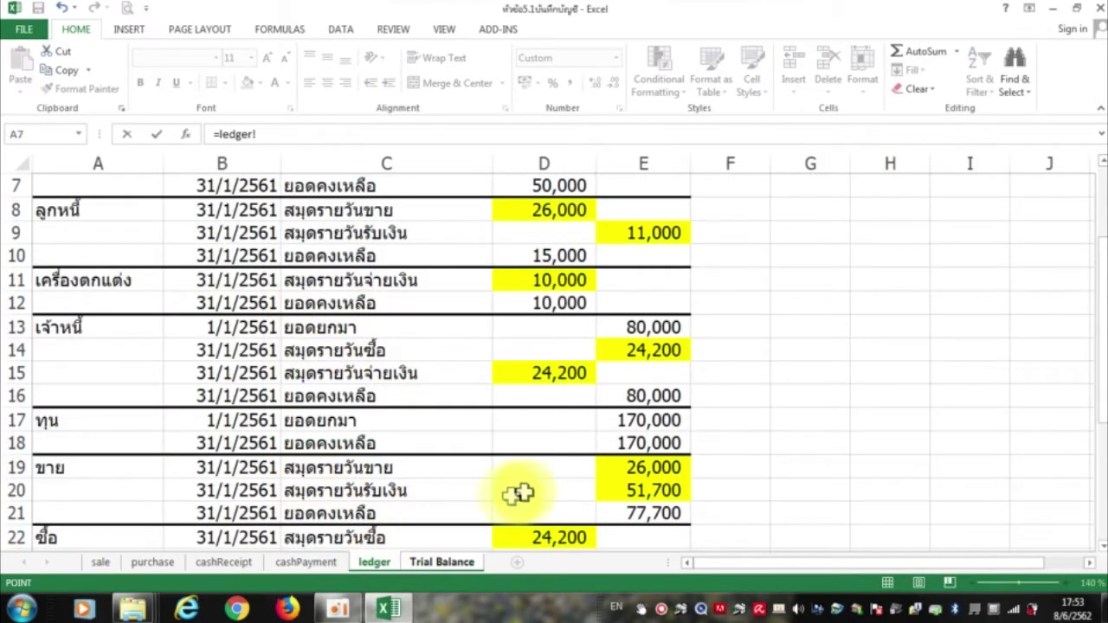
scroll(536, 485, down, 2)
click(560, 419)
key(Return)
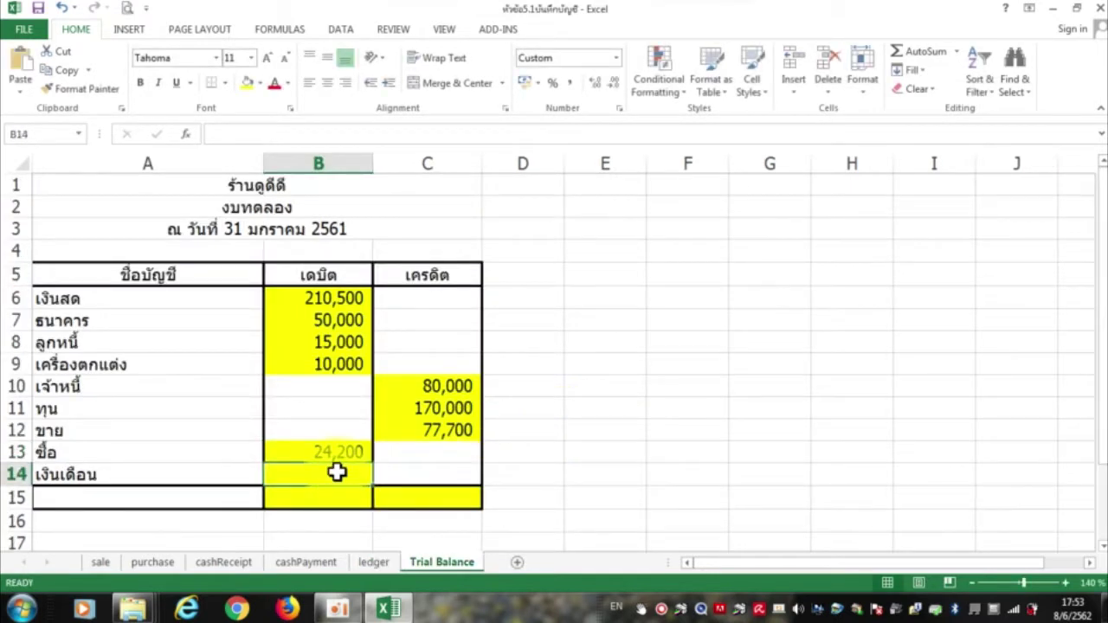
Link the salaries (เงินเดือน) debit in Trial Balance cell B14 to the remaining balance in ledger cell D25
text(=)
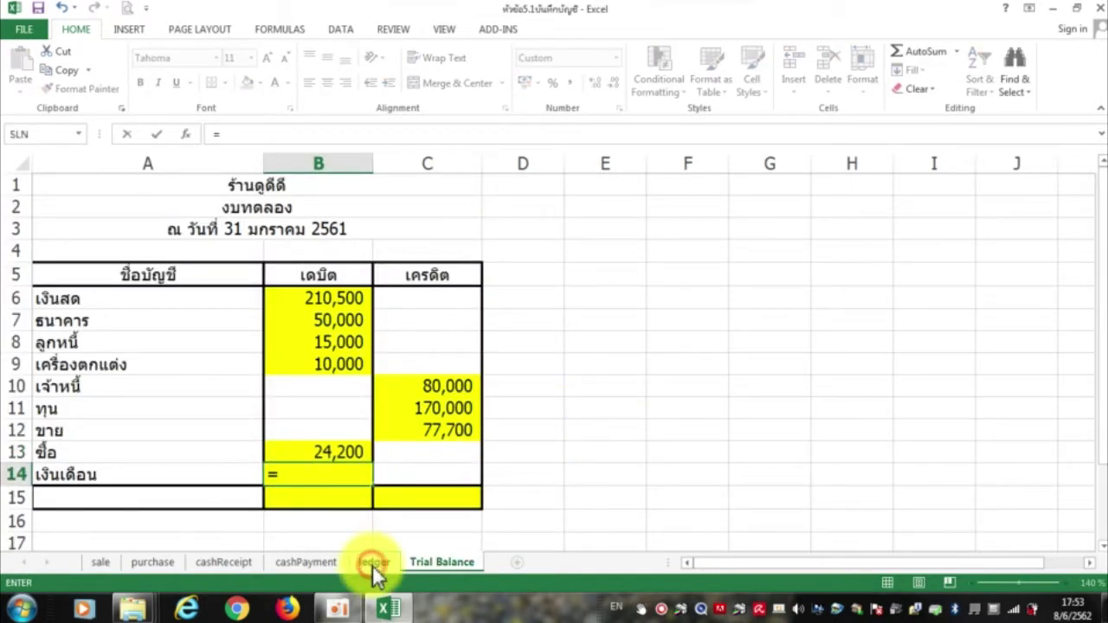
click(372, 562)
click(539, 468)
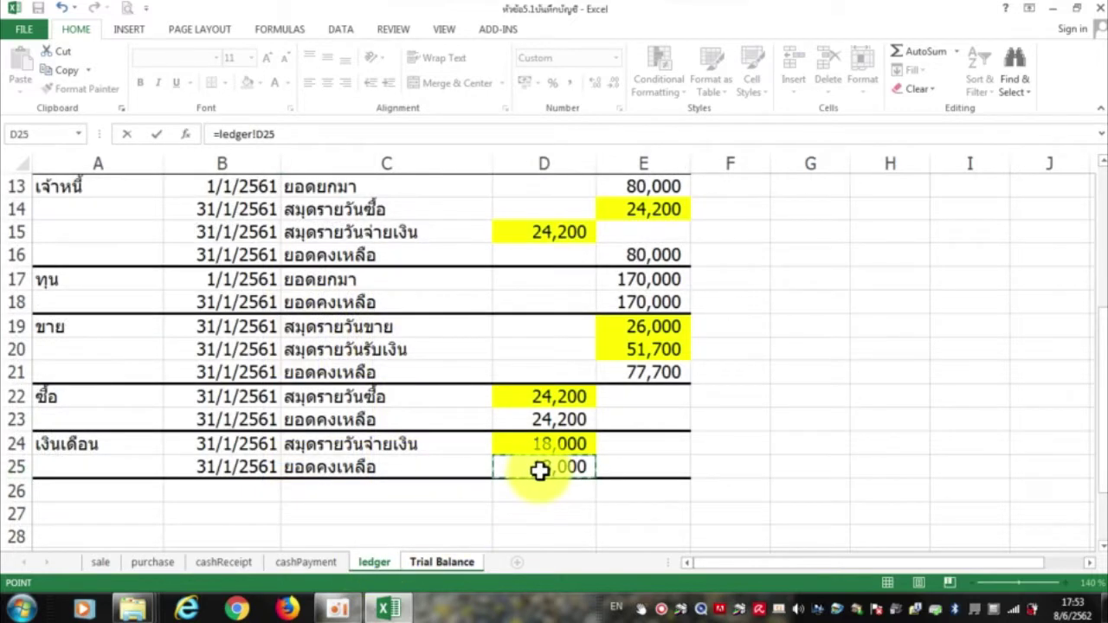
key(Return)
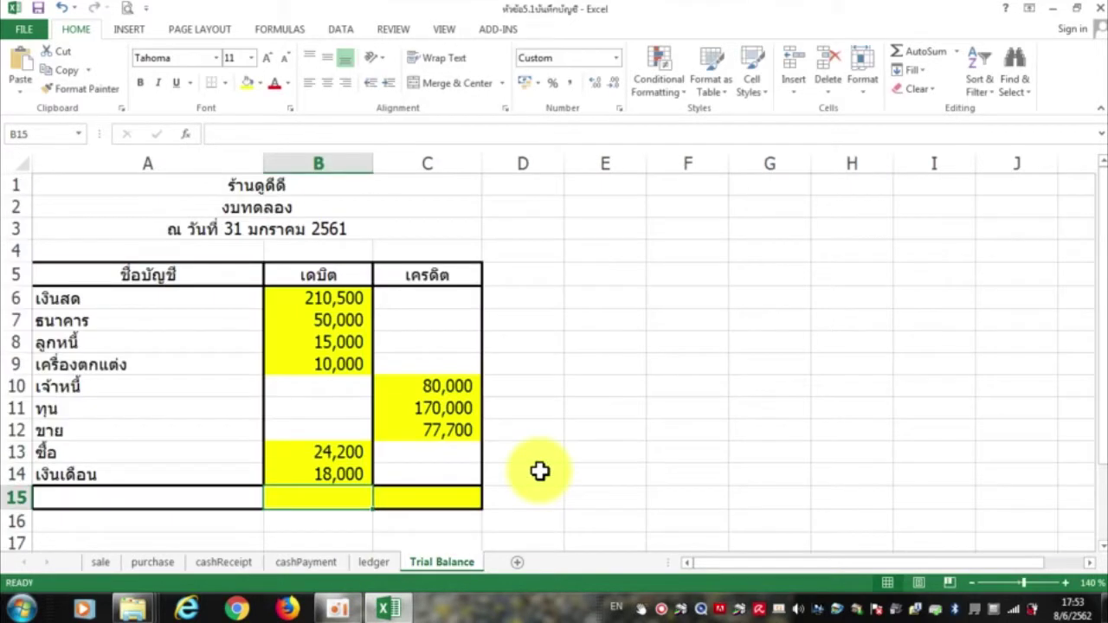
Total the trial balance's debit and credit columns, rows 6 to 14, in cells B15 and C15 with AutoSum
drag(344, 297, 329, 493)
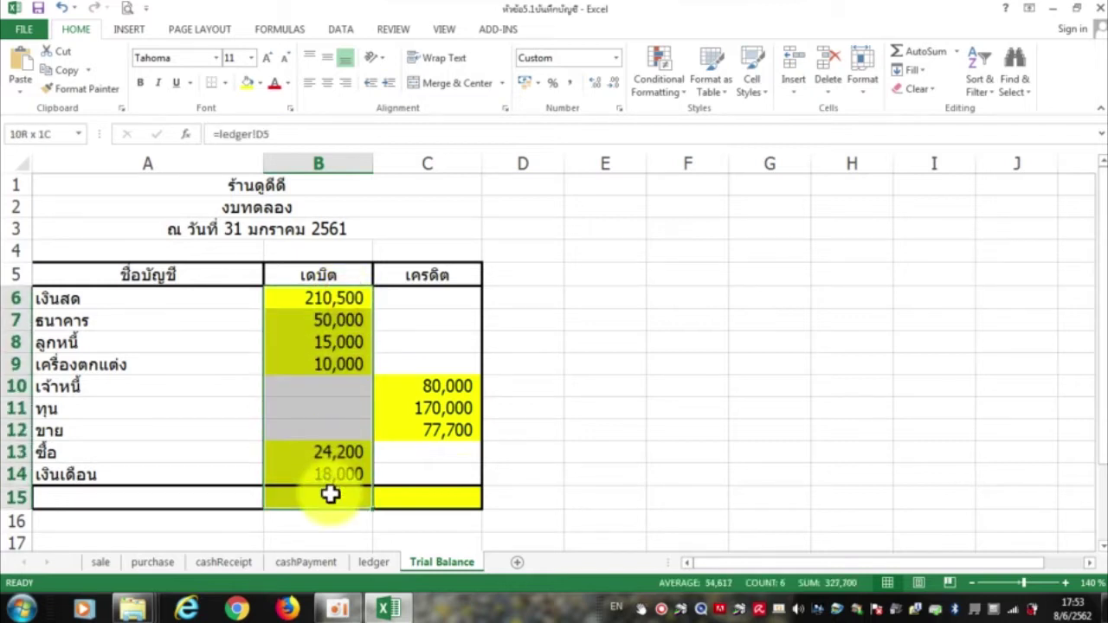
click(900, 51)
drag(438, 297, 438, 490)
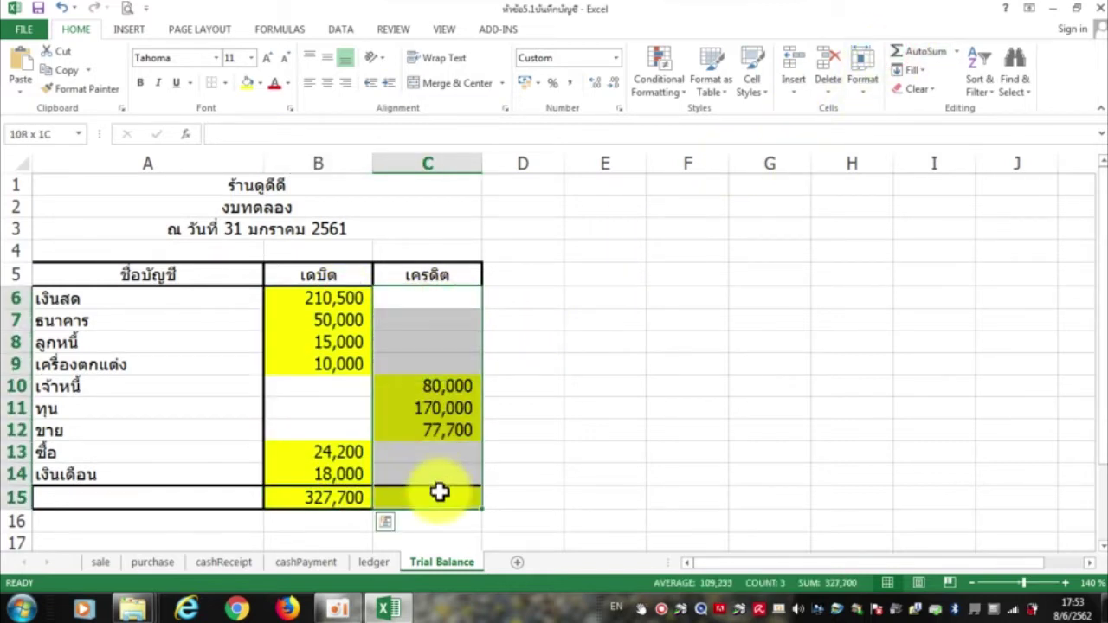
click(905, 54)
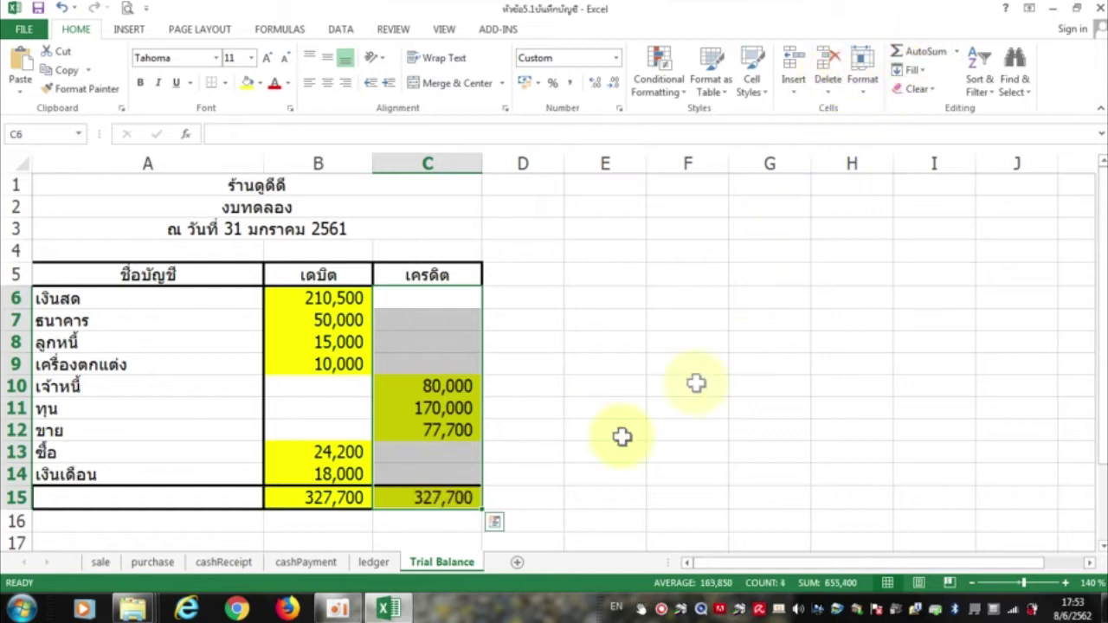
click(352, 522)
click(451, 524)
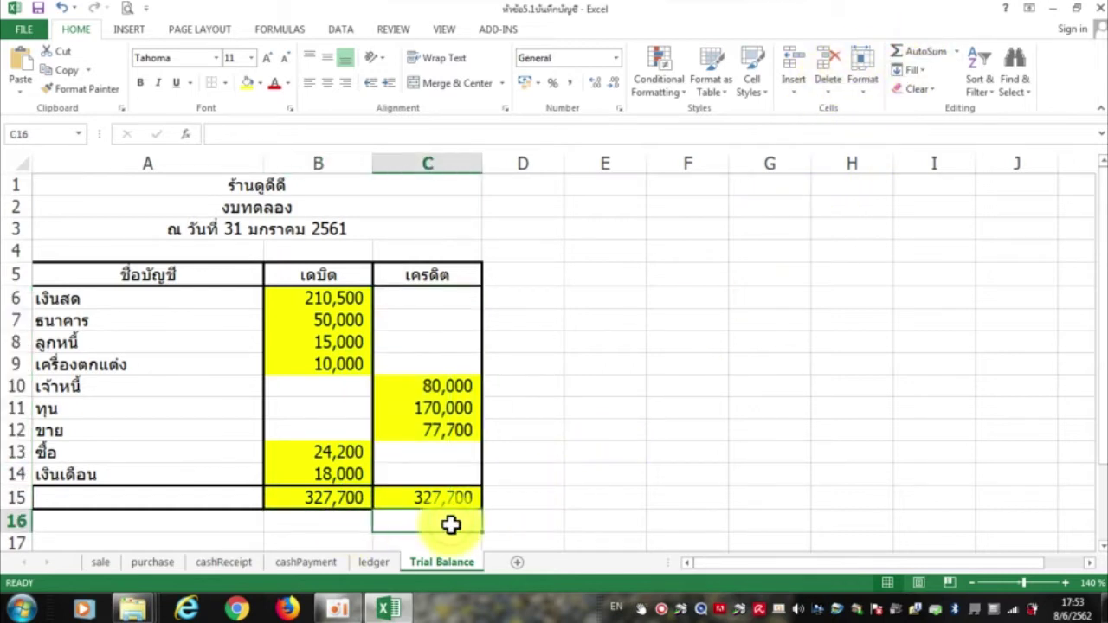